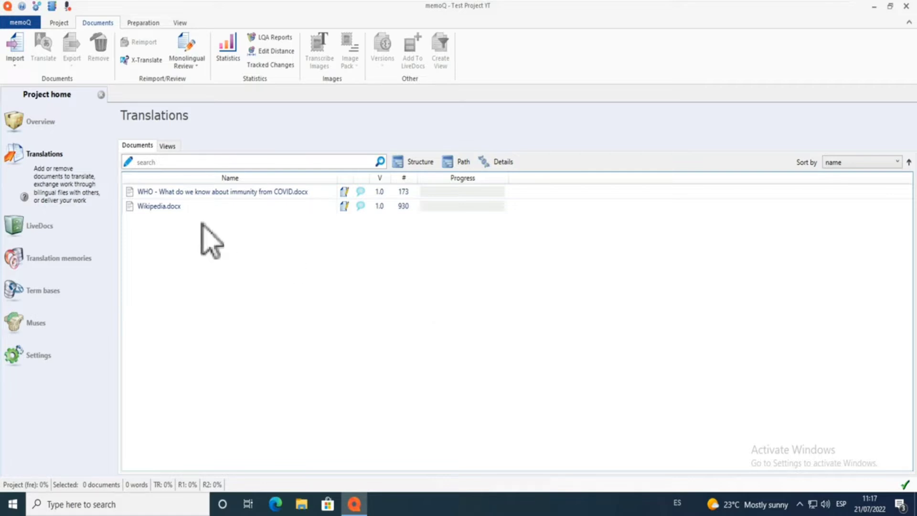
# - Open Wikipedia.docx for translation, and jump from segment 5 to the "Translation memory software" heading through the preview
pyautogui.click(173, 211)
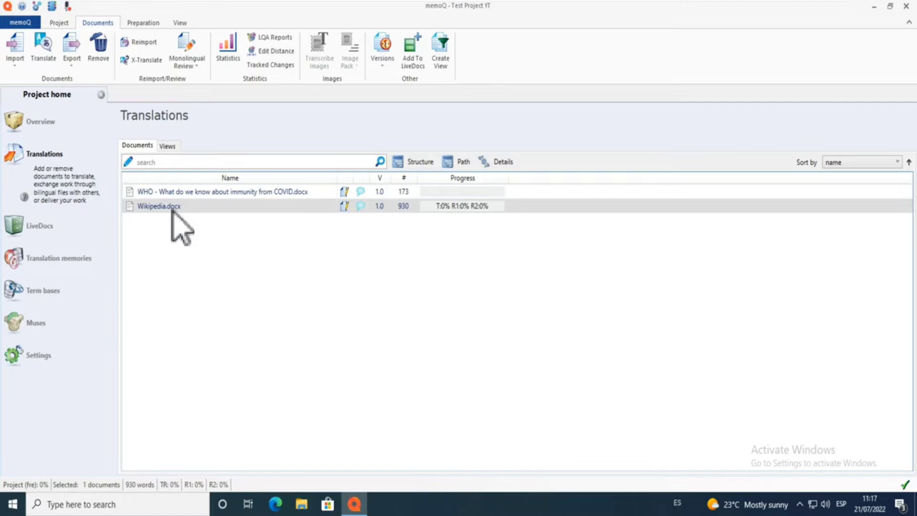
pyautogui.doubleClick(172, 211)
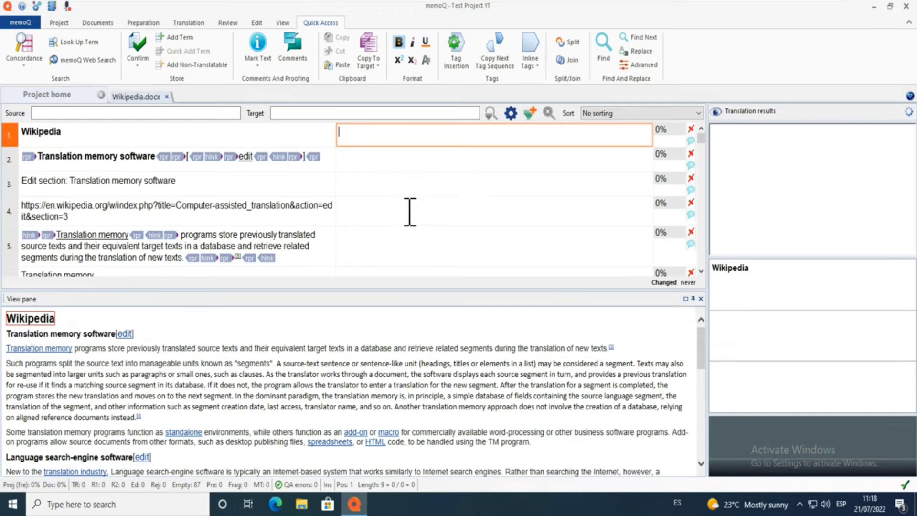
pyautogui.click(415, 245)
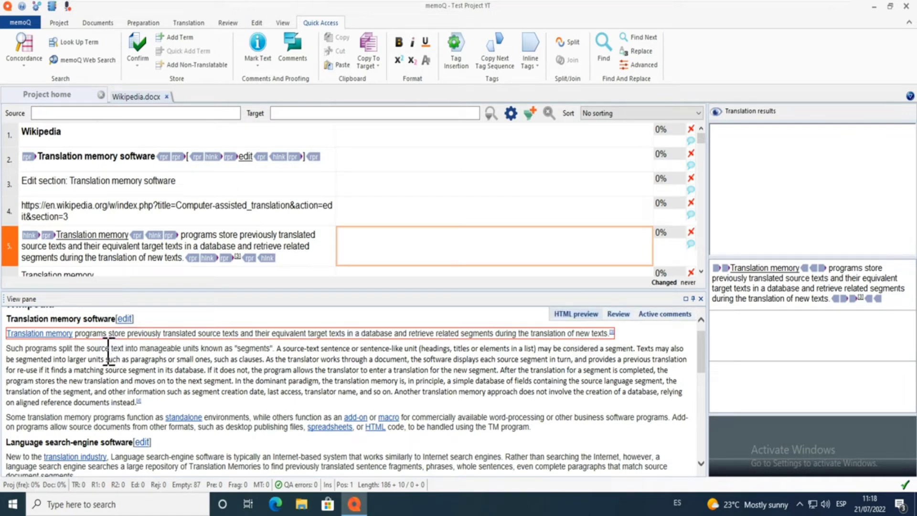
pyautogui.click(58, 318)
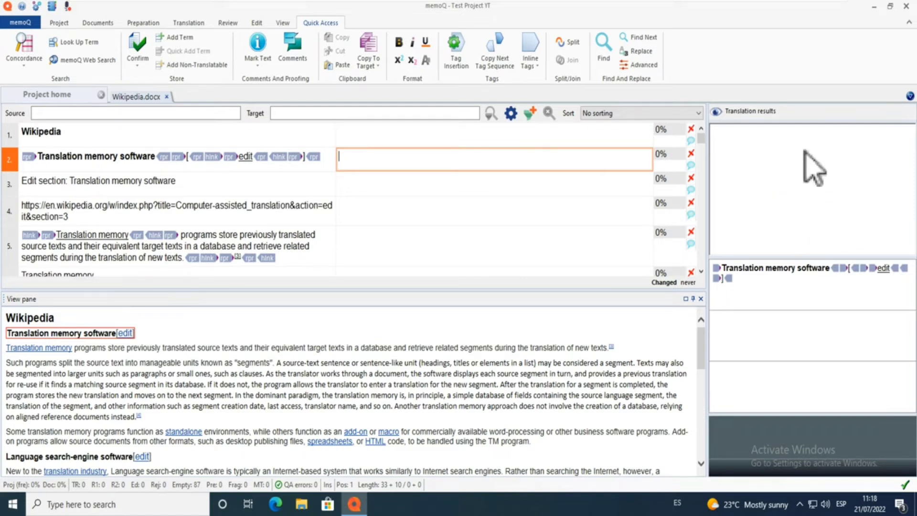
# - Translate segment 6, "Translation memory", as "Mémoire de Traduction" and confirm the segment
pyautogui.scroll(-1, 379, 240)
pyautogui.click(382, 236)
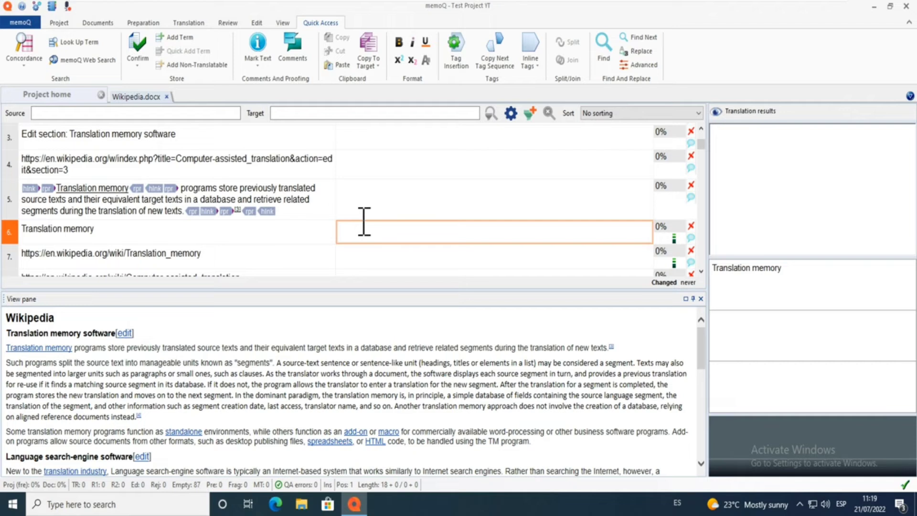
pyautogui.write('Mémoire de Traduction')
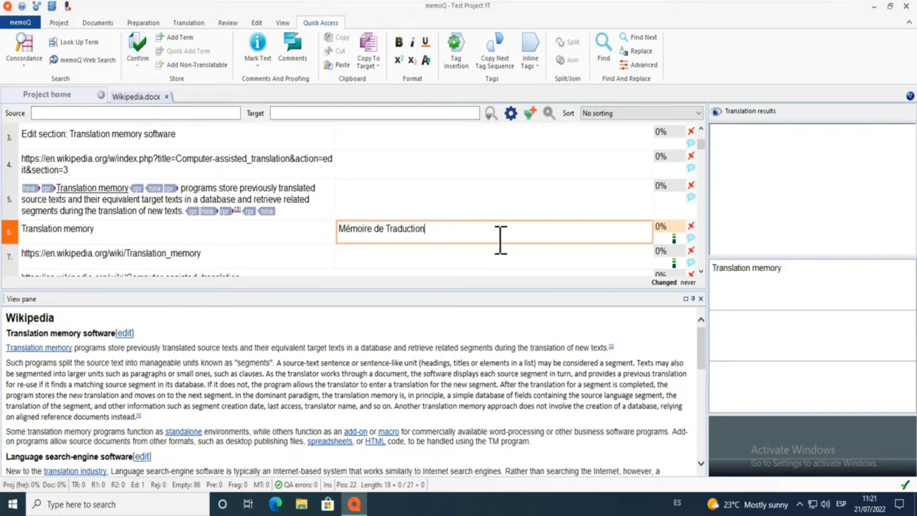
pyautogui.hotkey('ctrl', 'Return')
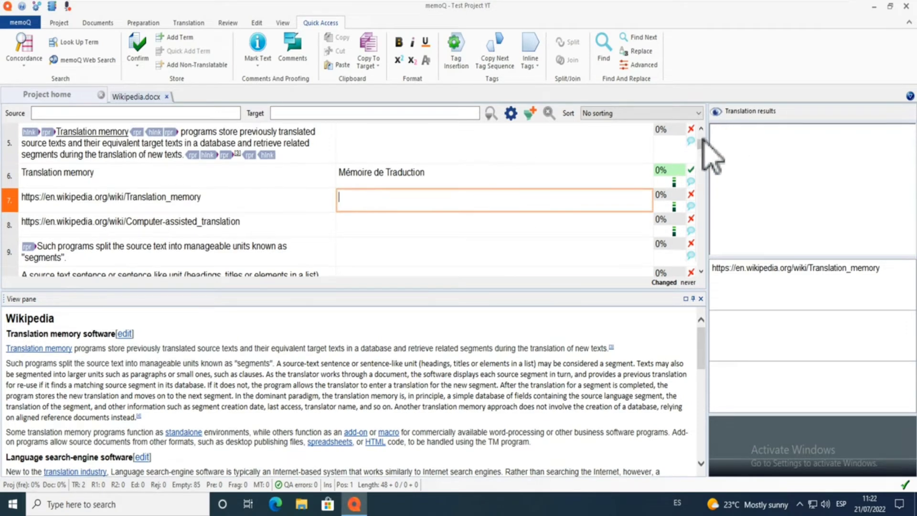
# - Add segment 70's source "Translation memory" and target "Mémoire de Traduction" as a term pair to the YT Project term base
pyautogui.moveTo(707, 146); pyautogui.dragTo(706, 262)
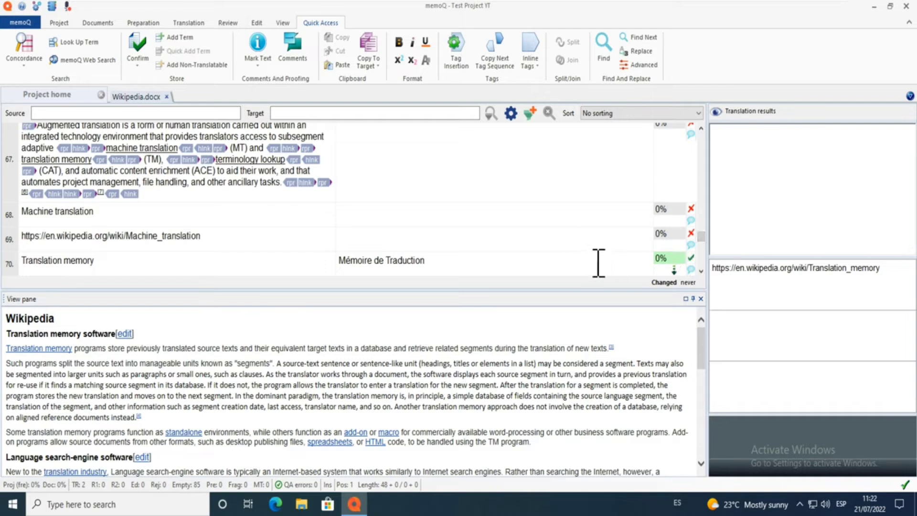
pyautogui.click(575, 263)
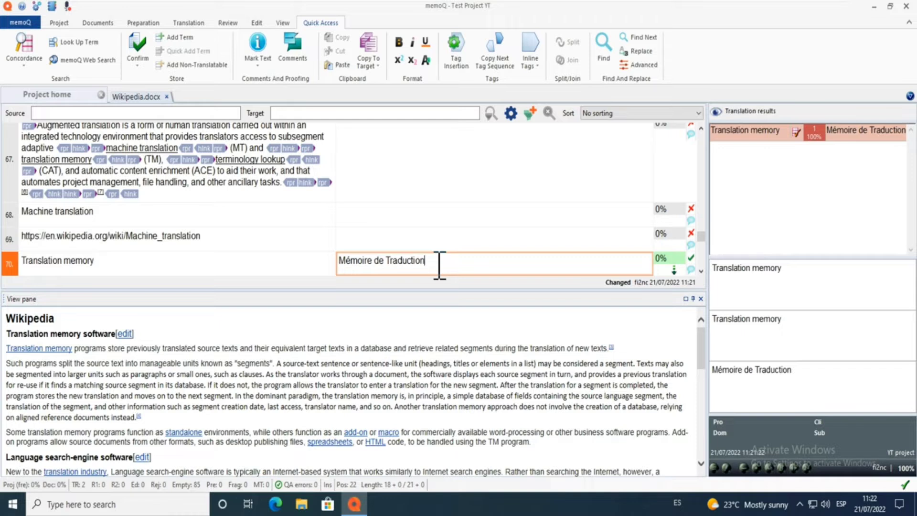
pyautogui.moveTo(439, 265); pyautogui.dragTo(339, 266)
pyautogui.click(106, 260)
pyautogui.moveTo(106, 260); pyautogui.dragTo(19, 262)
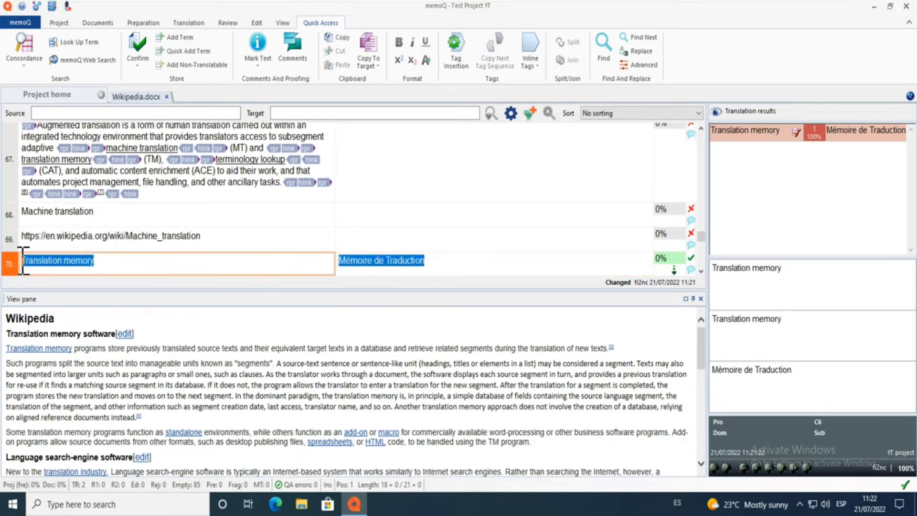
pyautogui.click(176, 38)
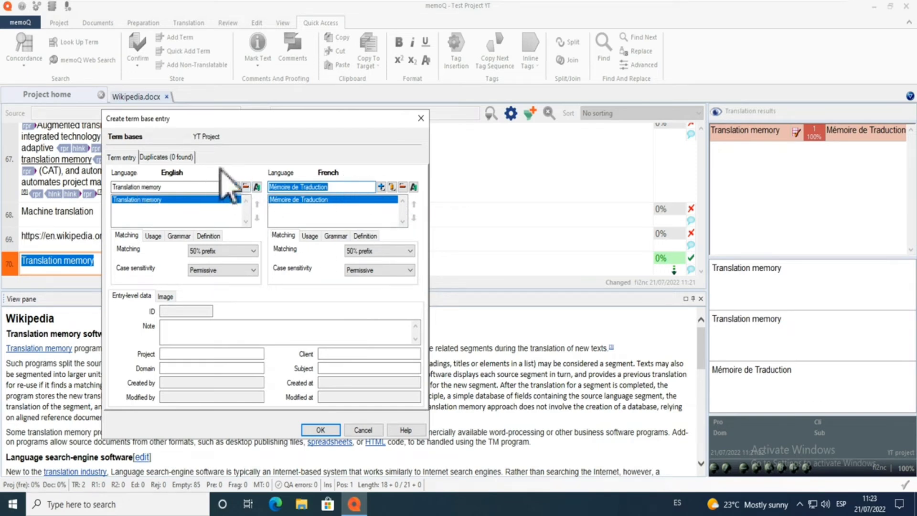
pyautogui.click(320, 430)
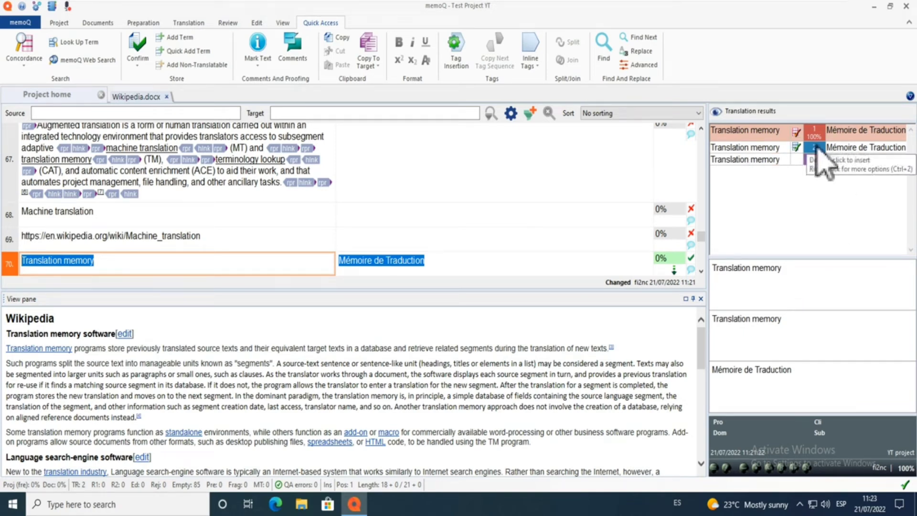
# - Insert the term base match "Mémoire de Traduction" into segment 2's target and undo the insertion
pyautogui.moveTo(702, 234); pyautogui.dragTo(699, 123)
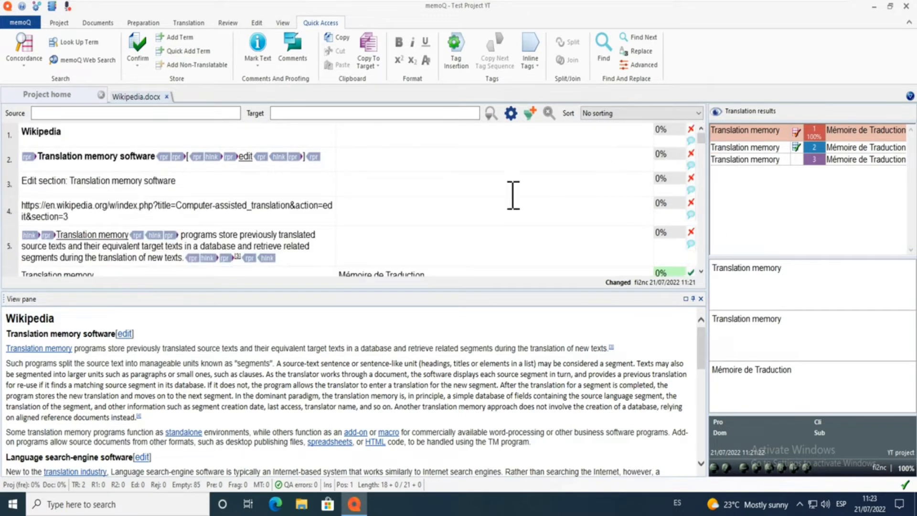
pyautogui.click(470, 157)
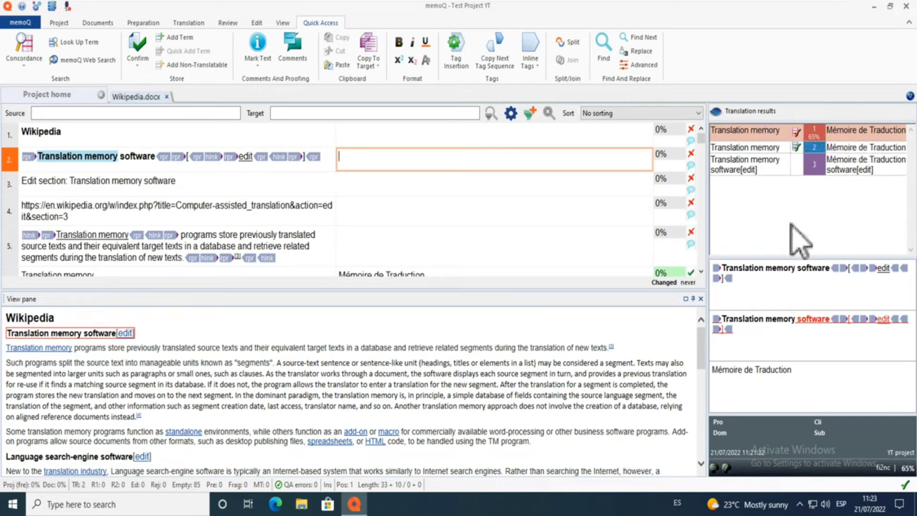
pyautogui.doubleClick(816, 151)
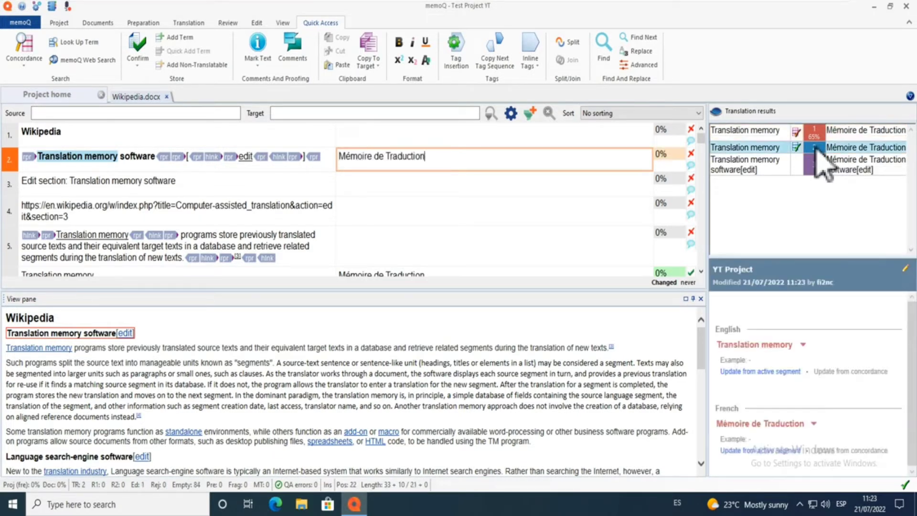
pyautogui.hotkey('ctrl', 'z')
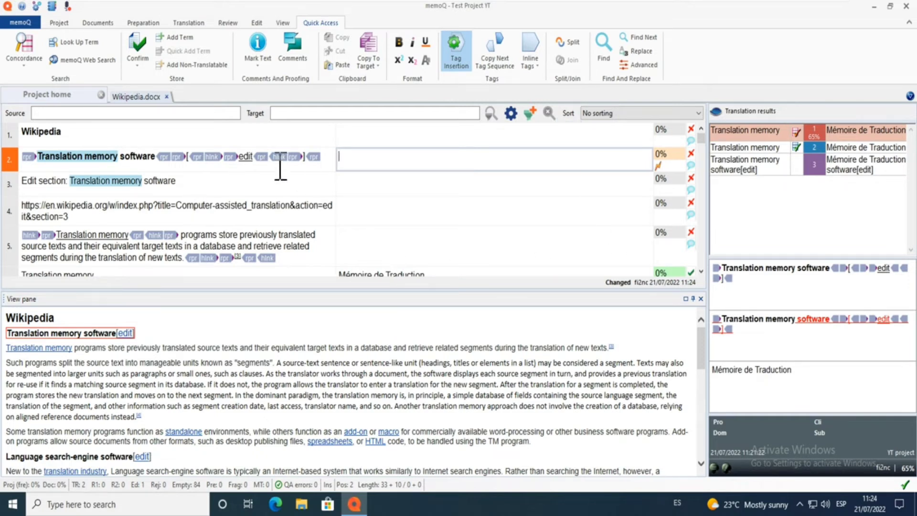
# - Insert the opening rpr tag into segment 2's target, followed by the term base match "Mémoire de Traduction"
pyautogui.moveTo(314, 157); pyautogui.dragTo(454, 105)
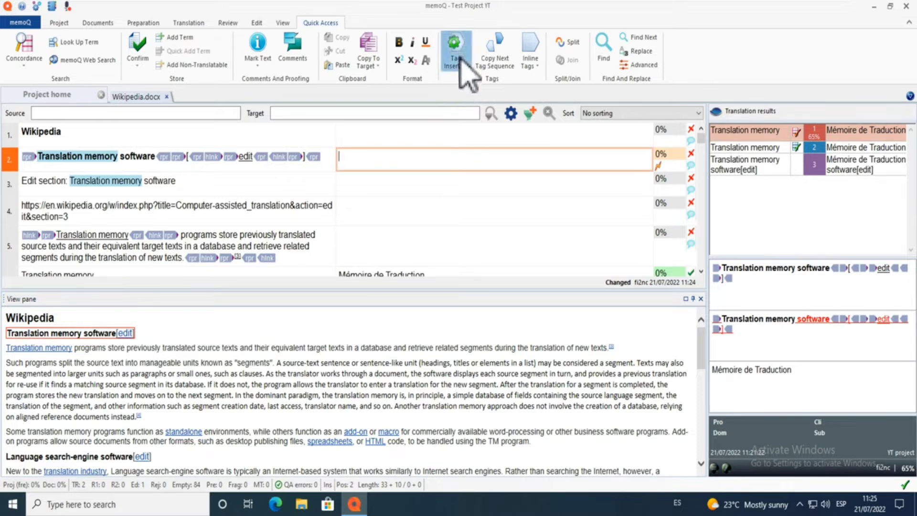
pyautogui.click(459, 59)
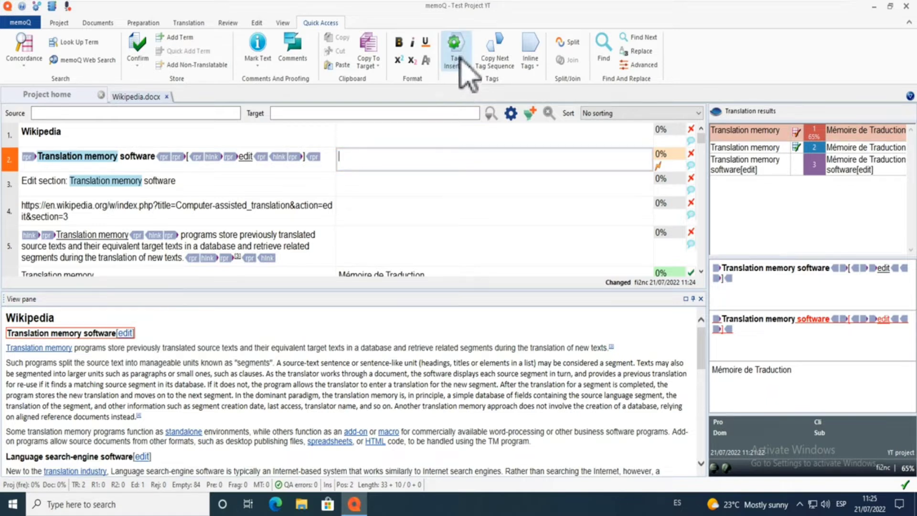
pyautogui.click(380, 150)
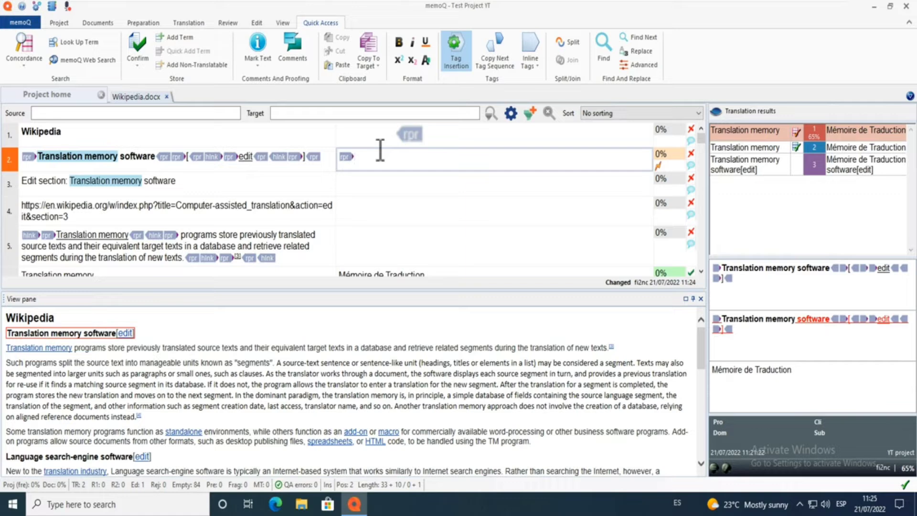
pyautogui.doubleClick(749, 145)
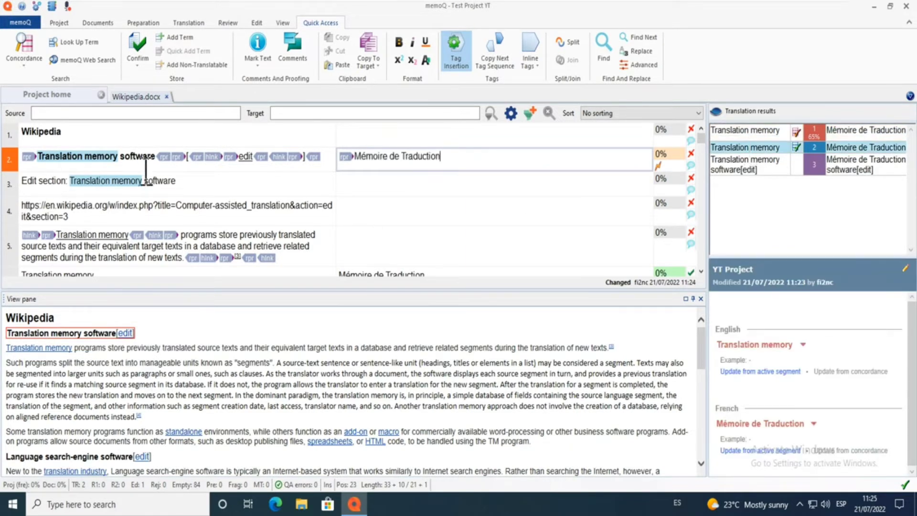
# - Add the source tags rpr, rpr, rpr, hlnk, rpr and rpr in order after "Mémoire de Traduction" in segment 2's target
pyautogui.click(458, 145)
pyautogui.click(481, 145)
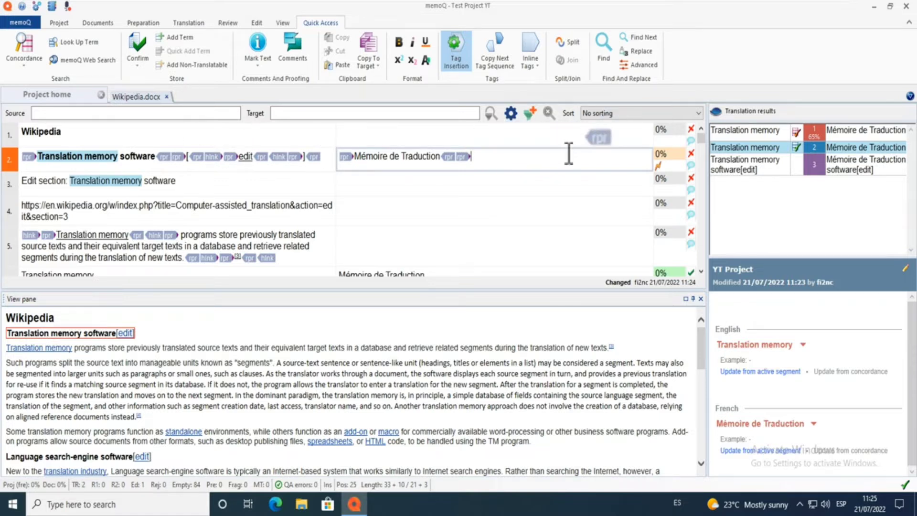
pyautogui.click(500, 62)
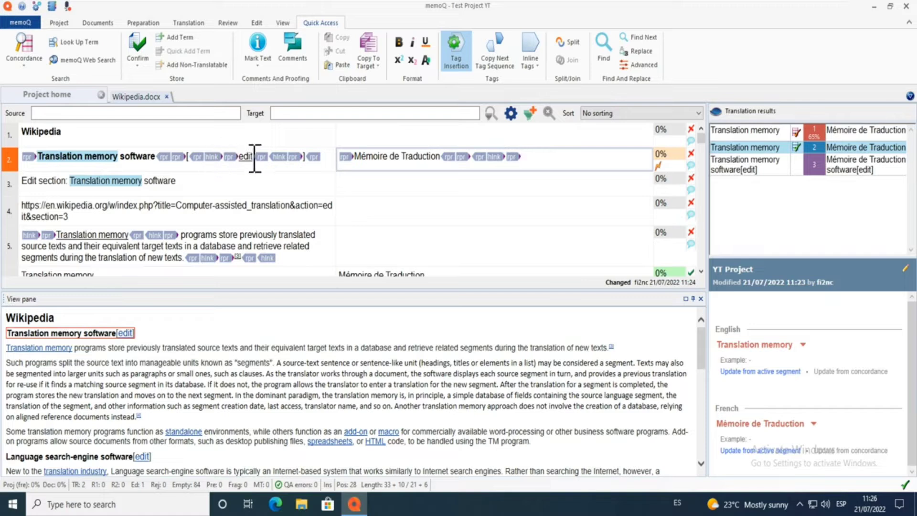
pyautogui.click(525, 158)
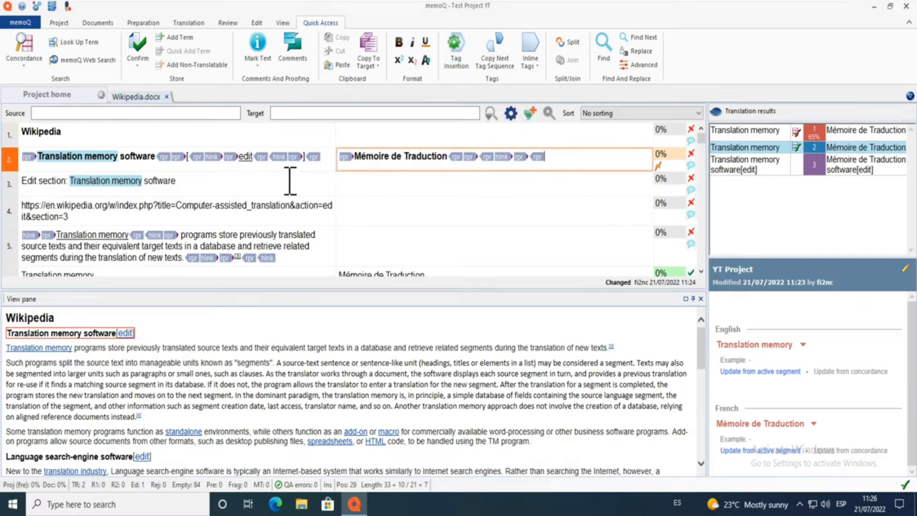
# - Search the concordance for "translation" and pick the "Translation memory" hit
pyautogui.click(24, 53)
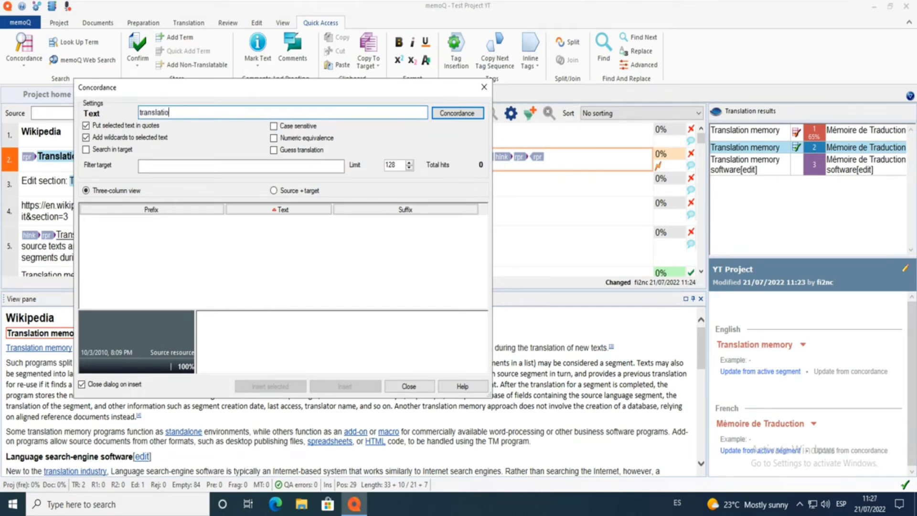
pyautogui.write('translation')
pyautogui.press('Return')
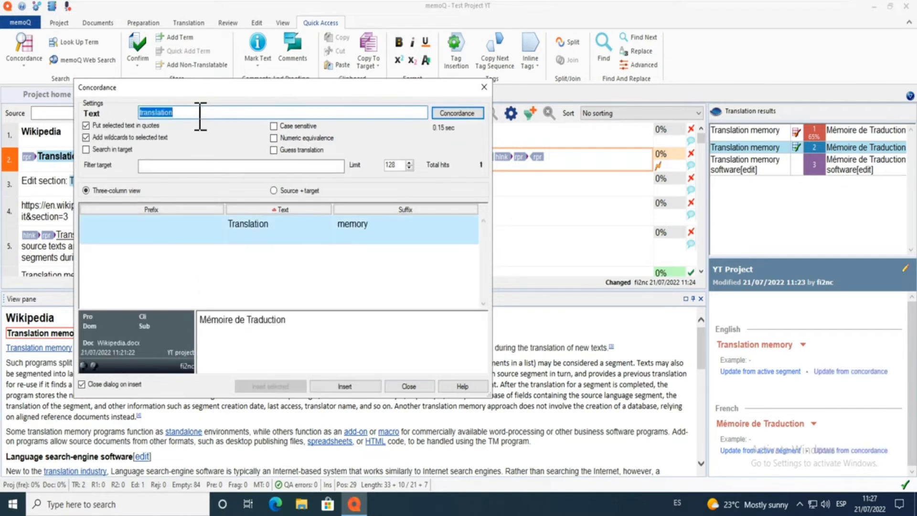
pyautogui.doubleClick(302, 240)
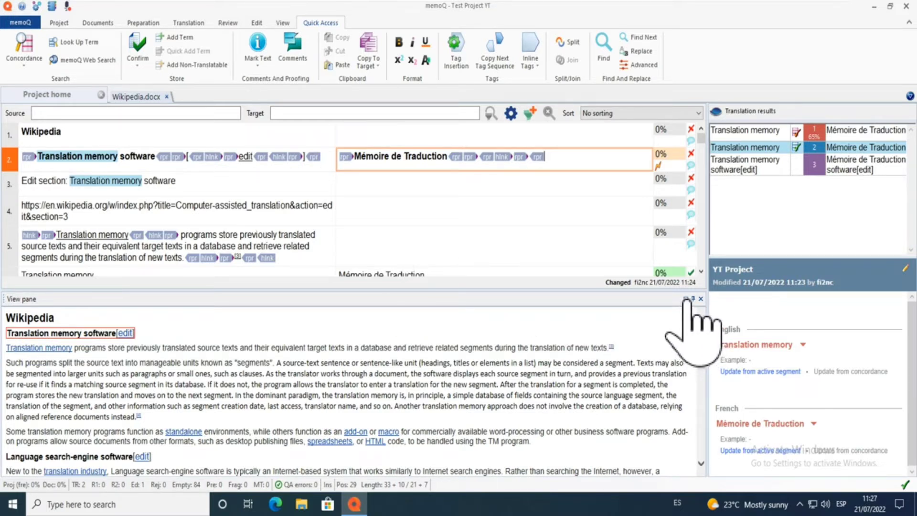
# - Switch the editor to the Results On Top layout, and show the view pane before returning to the translation grid
pyautogui.click(283, 23)
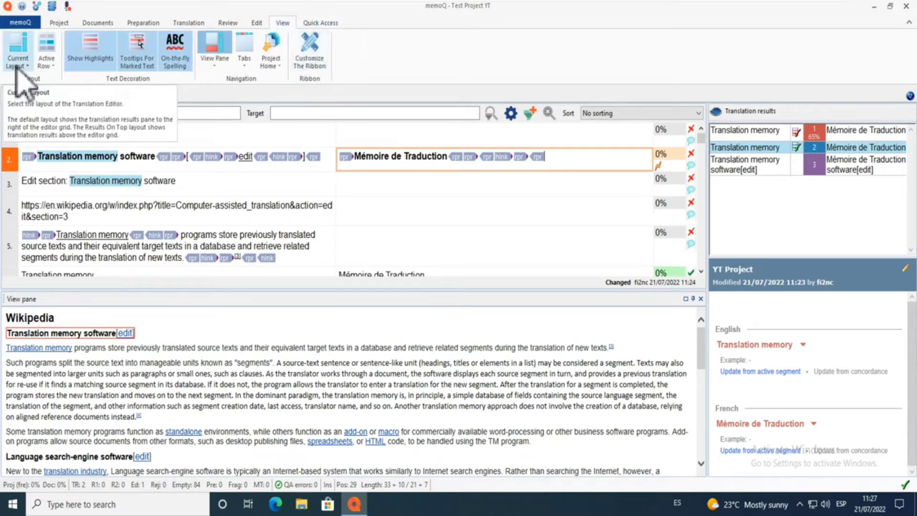
pyautogui.click(21, 60)
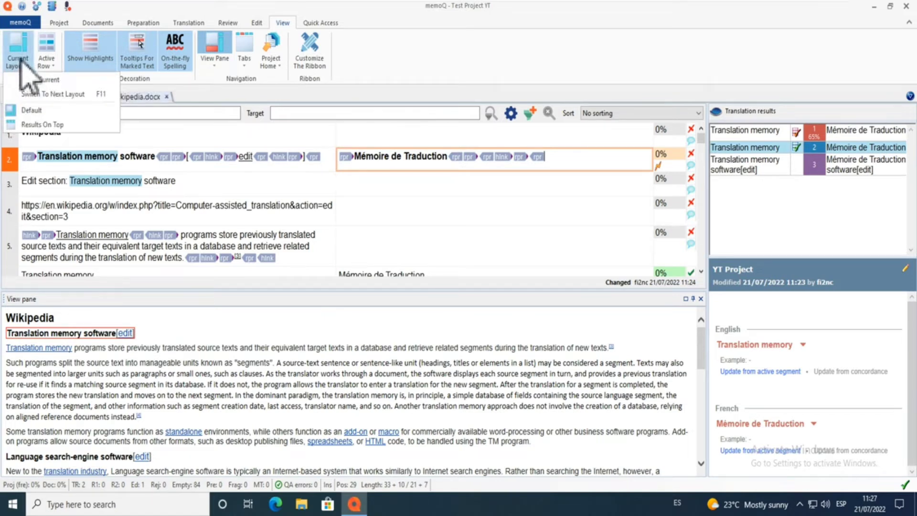
pyautogui.click(34, 98)
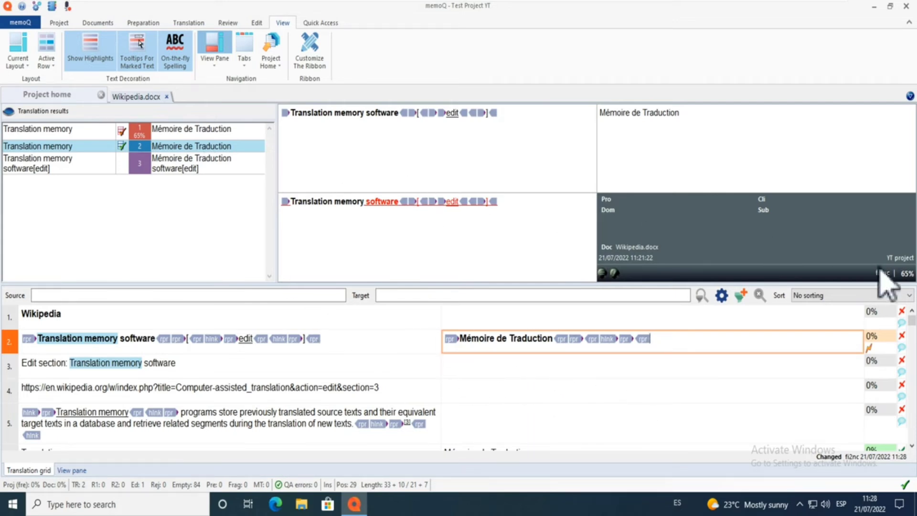
pyautogui.click(72, 470)
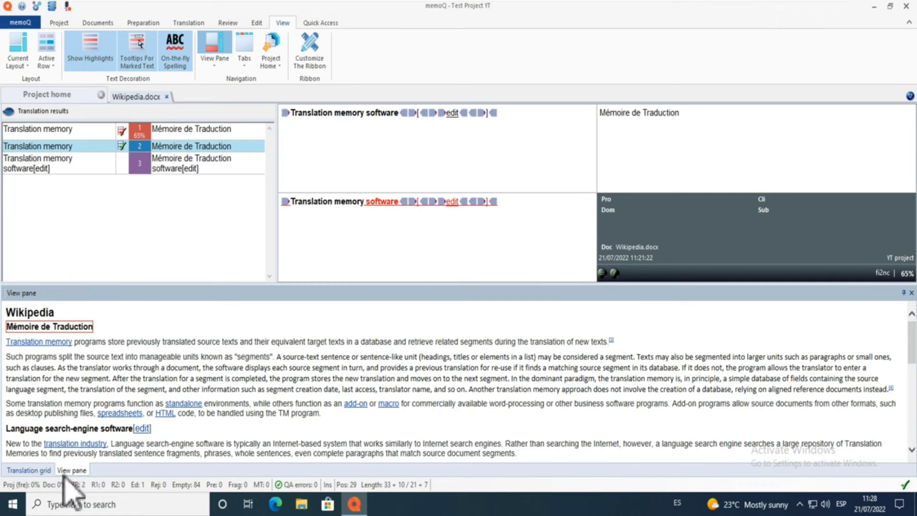
pyautogui.click(28, 470)
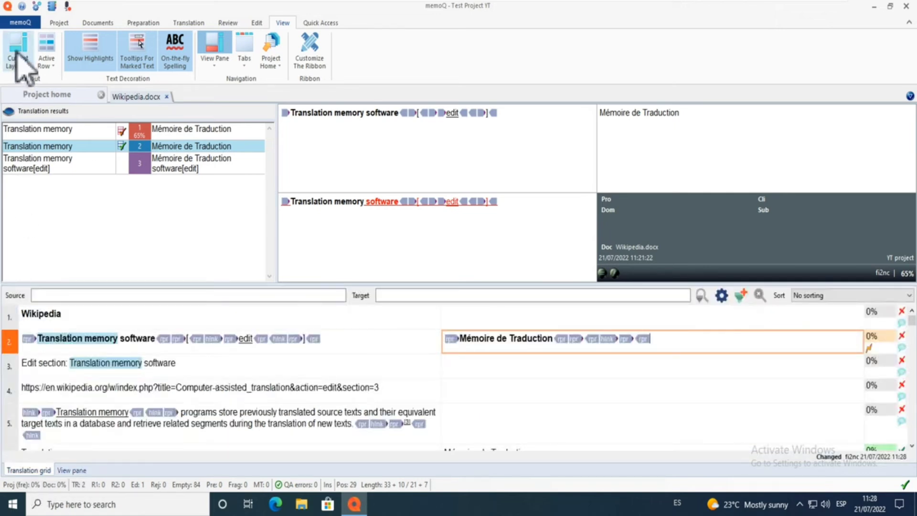
# - Switch the editor back to the Default layout, and maximize and restore the view pane
pyautogui.click(17, 55)
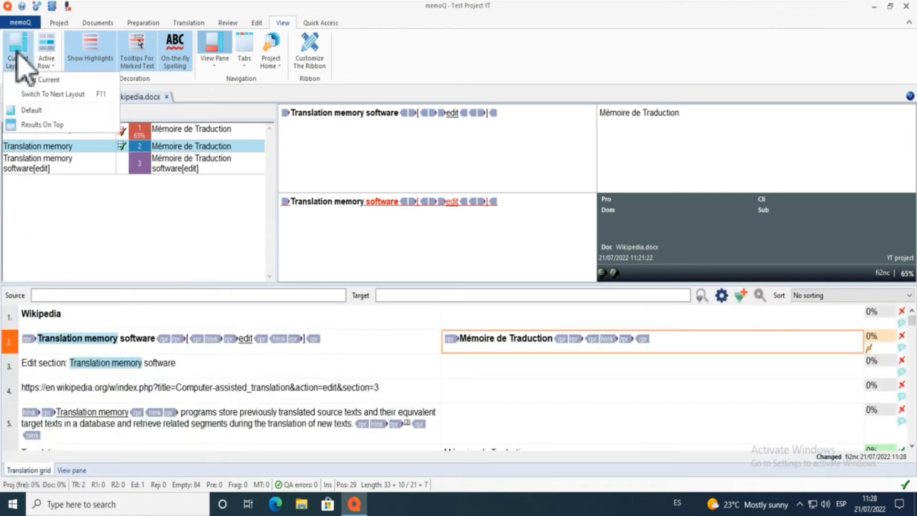
pyautogui.click(50, 94)
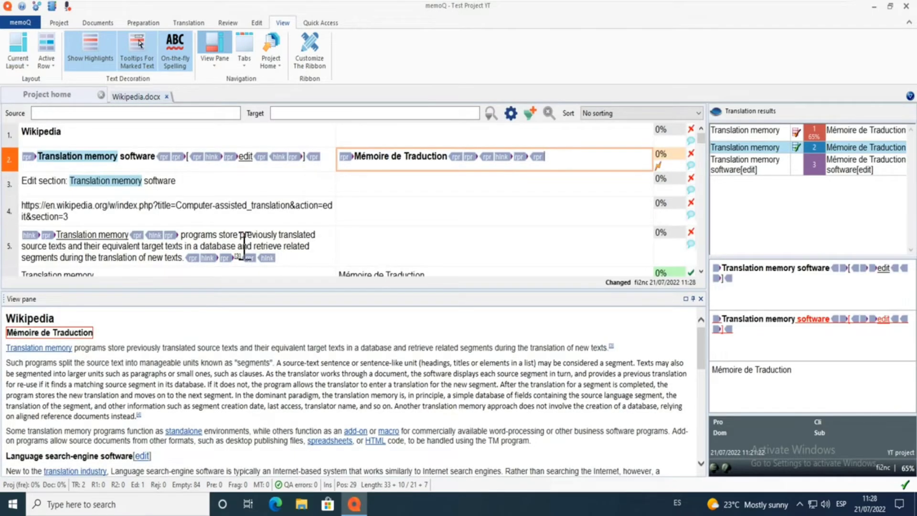
pyautogui.click(685, 299)
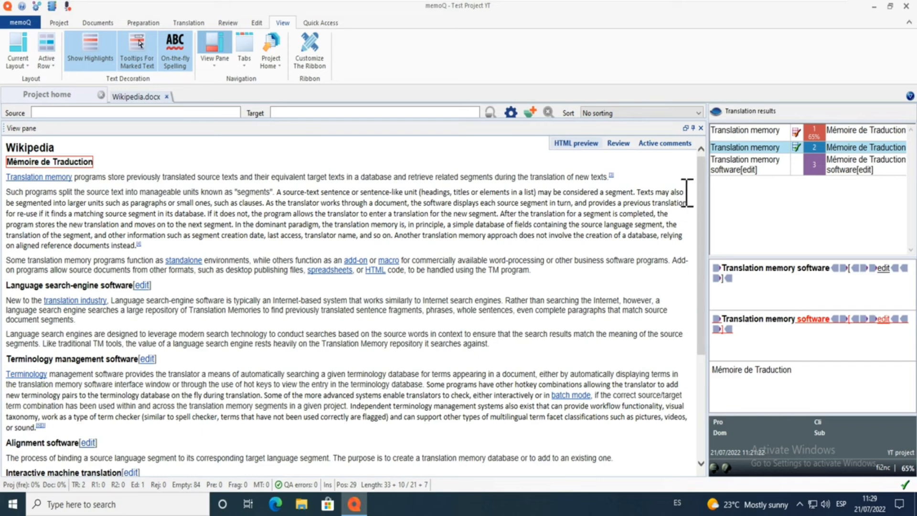
pyautogui.click(686, 128)
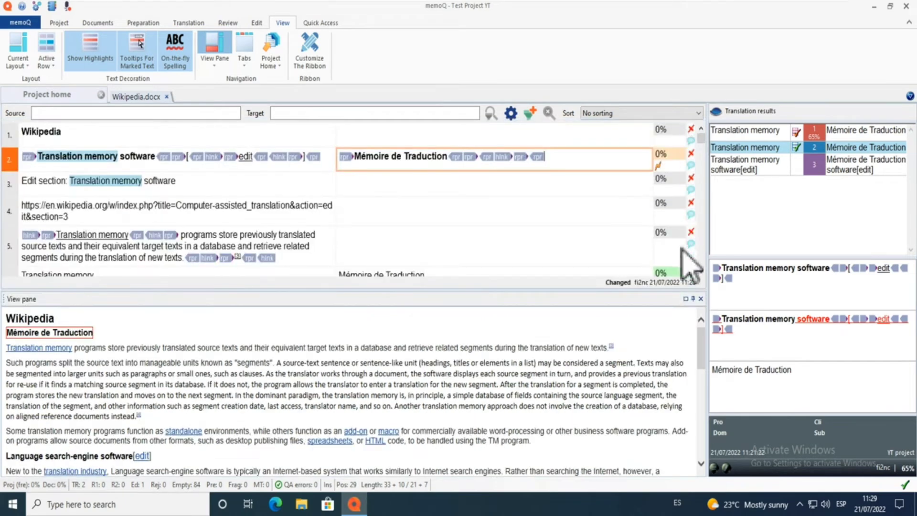
# - Auto-hide the view pane, and switch the active row to In The Middle (Horizontal) and back to In The Middle (Left/Right)
pyautogui.click(695, 298)
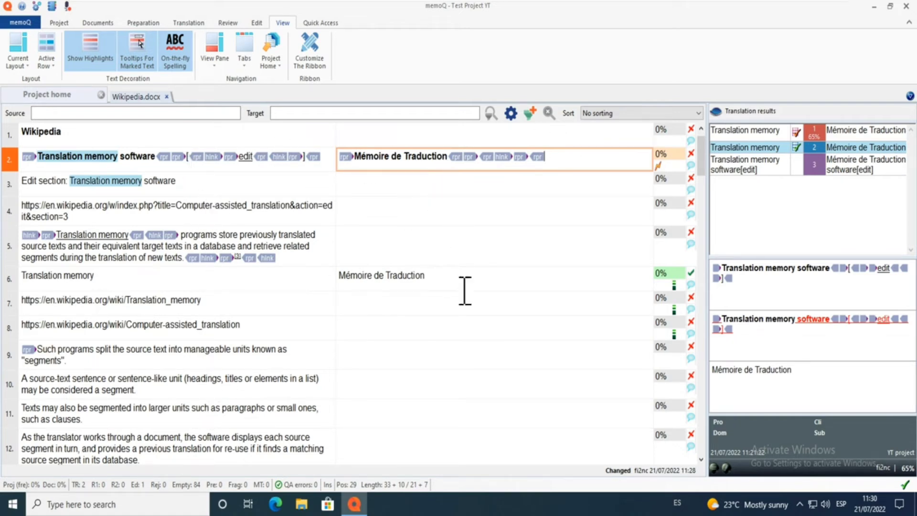
pyautogui.click(45, 65)
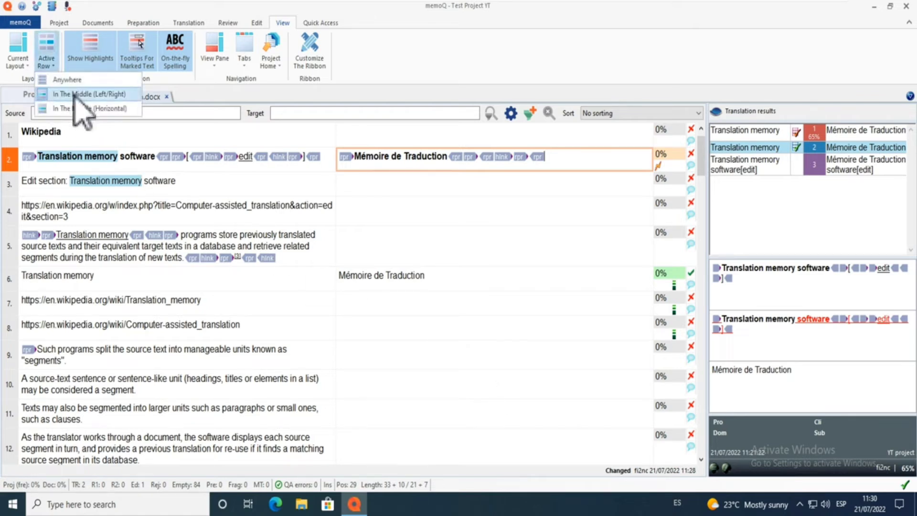
pyautogui.click(108, 108)
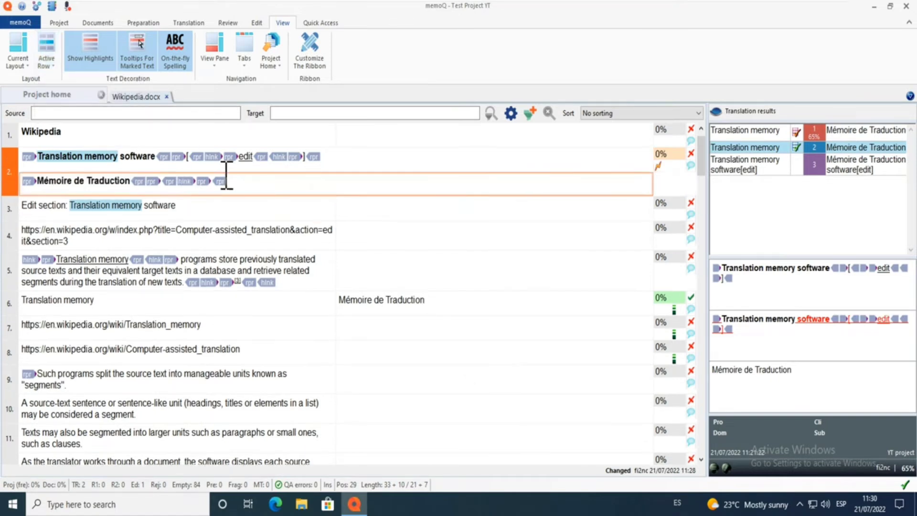
pyautogui.click(286, 185)
pyautogui.click(46, 61)
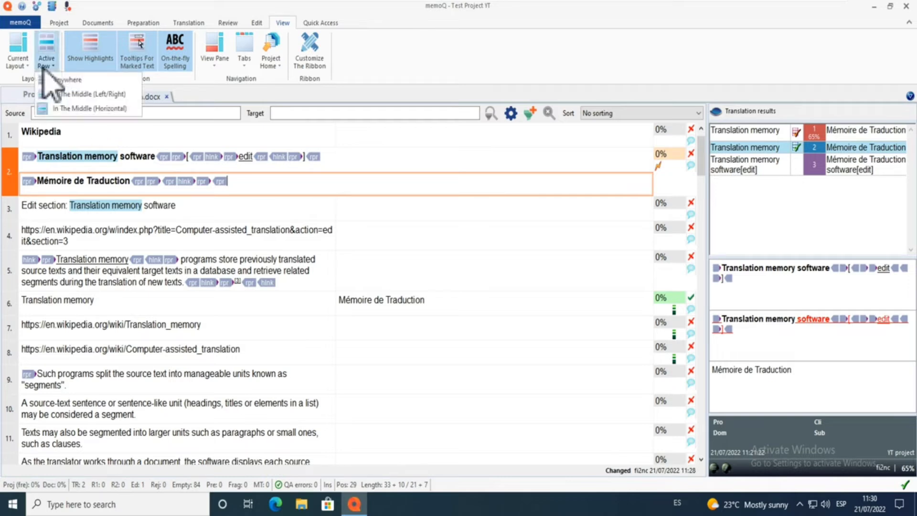
pyautogui.click(71, 95)
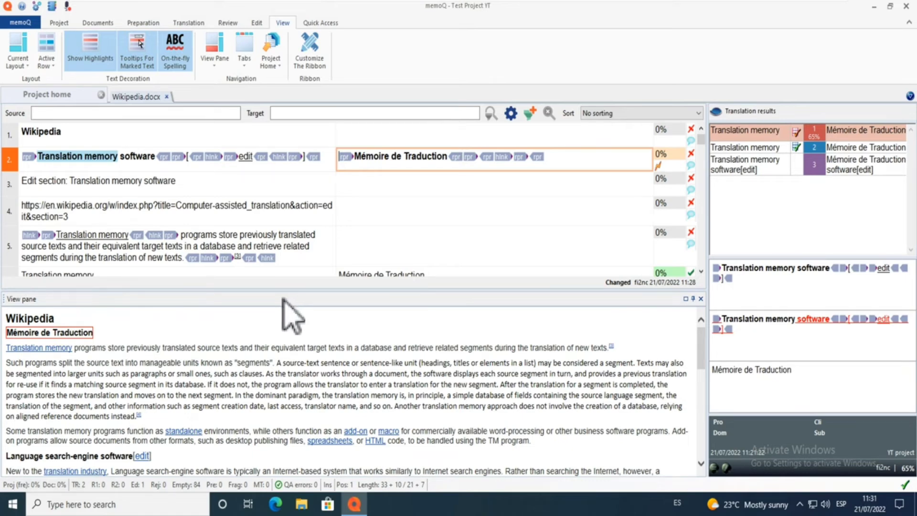
# - Undock the view pane as a floating window, move it around the editor, and dock it back below the translation grid
pyautogui.doubleClick(282, 299)
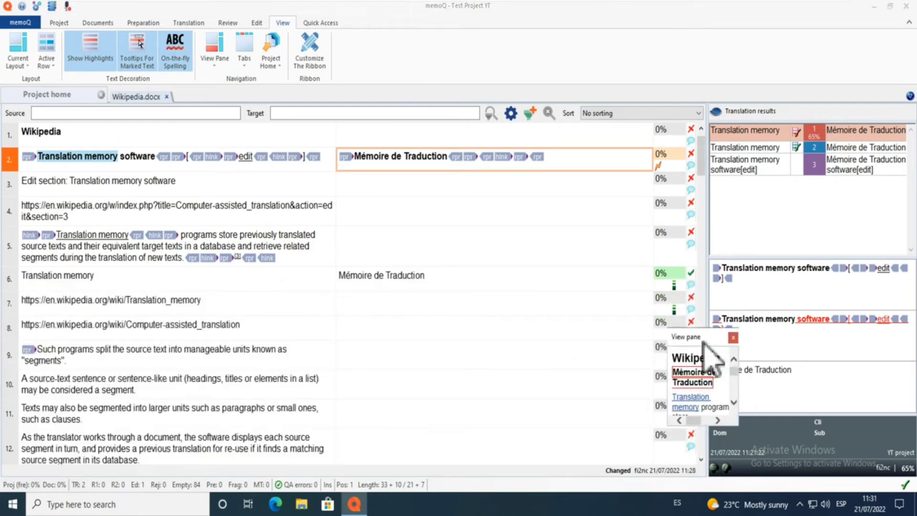
pyautogui.moveTo(703, 341); pyautogui.dragTo(766, 180)
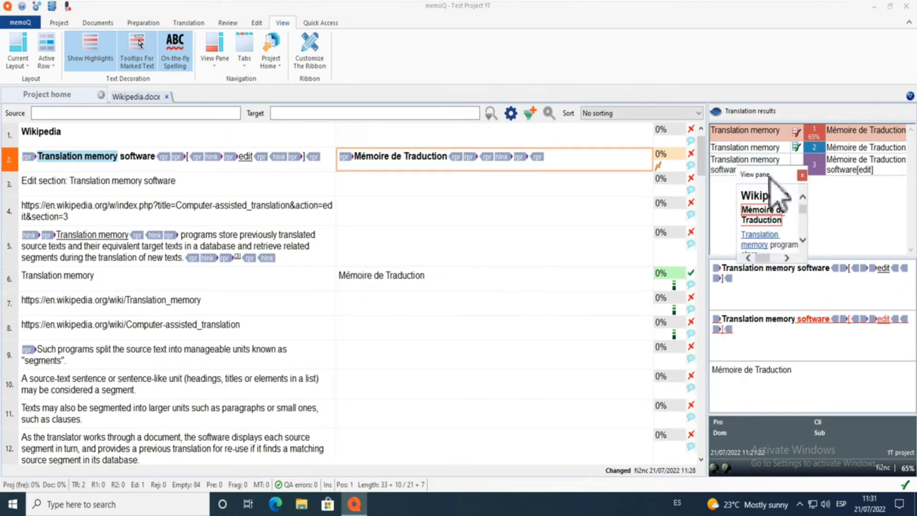
pyautogui.moveTo(768, 178); pyautogui.dragTo(622, 276)
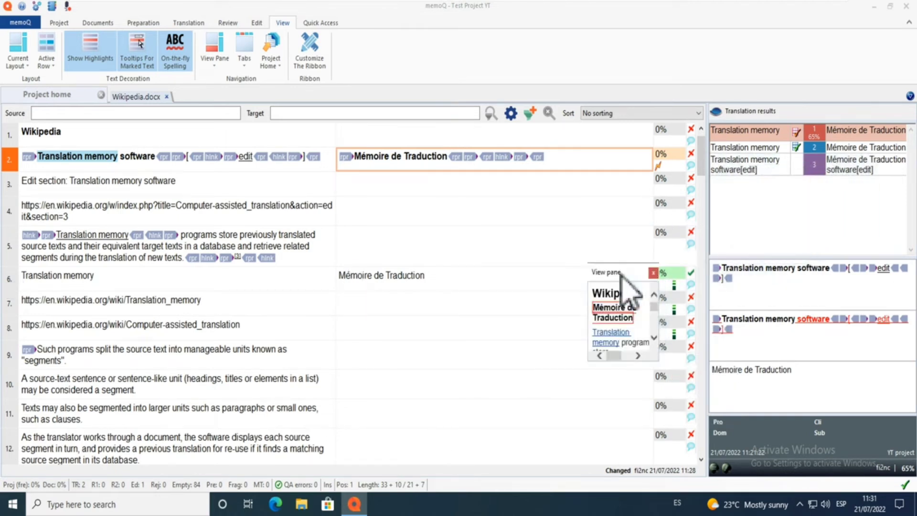
pyautogui.doubleClick(625, 276)
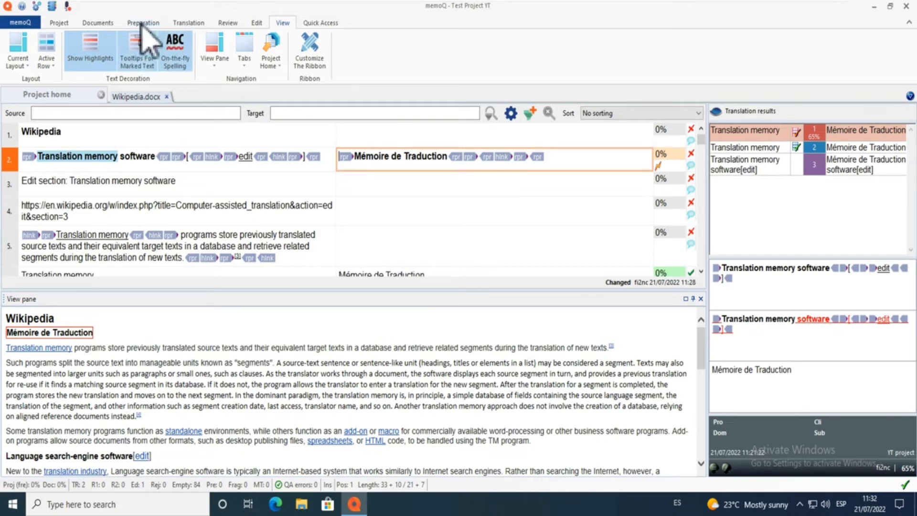
# - Create a local QA option set named "Default 2" in the project's QA settings
pyautogui.click(143, 23)
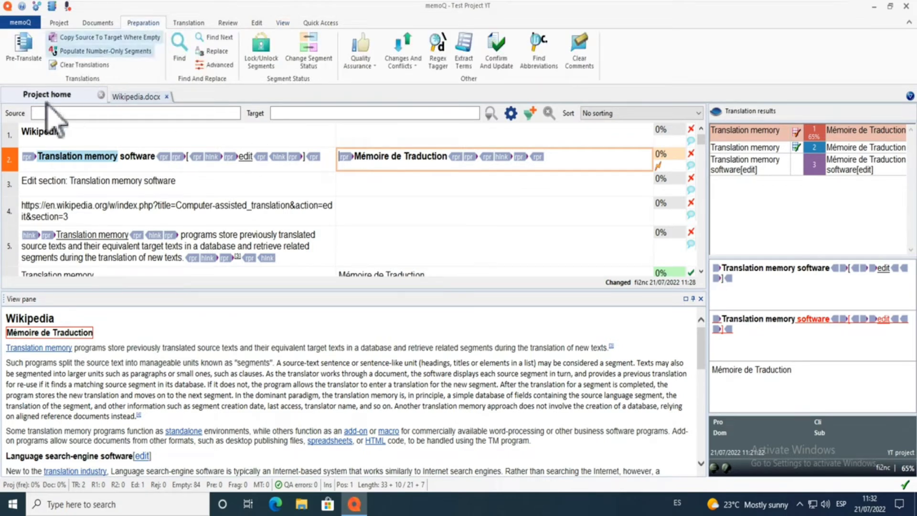
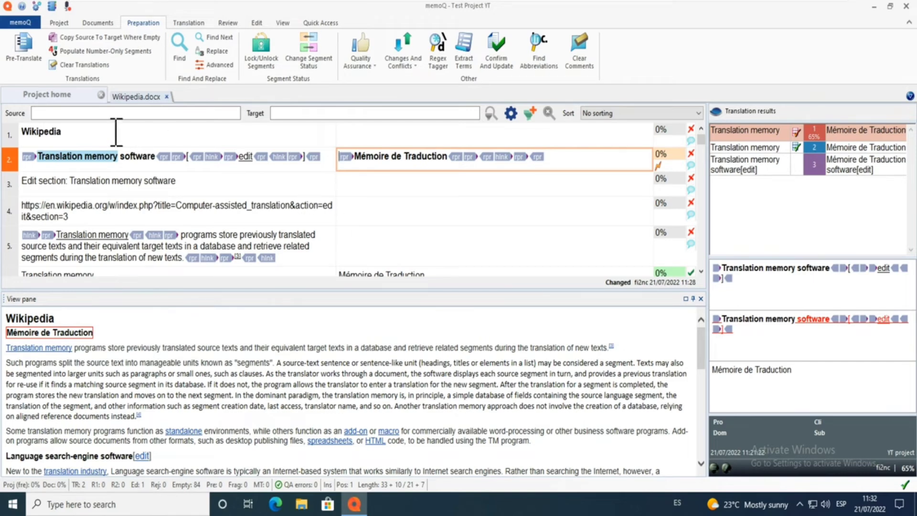
pyautogui.click(53, 98)
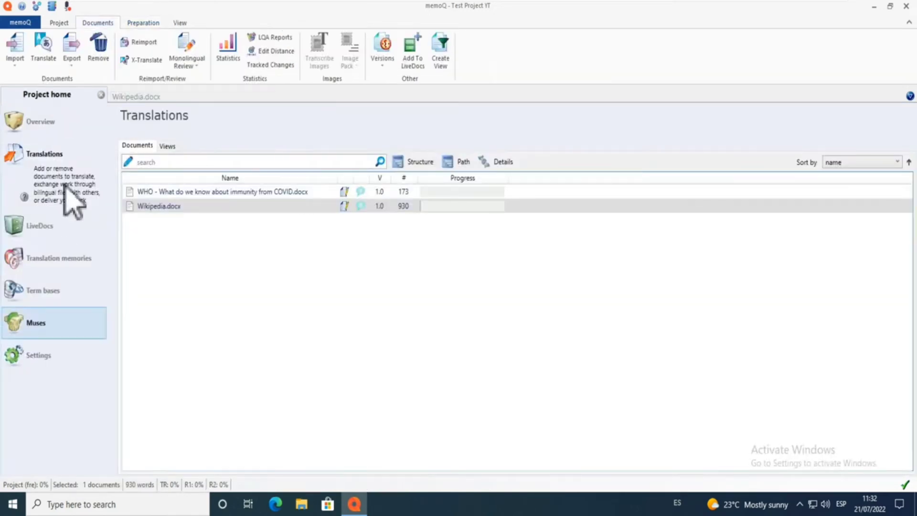
pyautogui.click(82, 355)
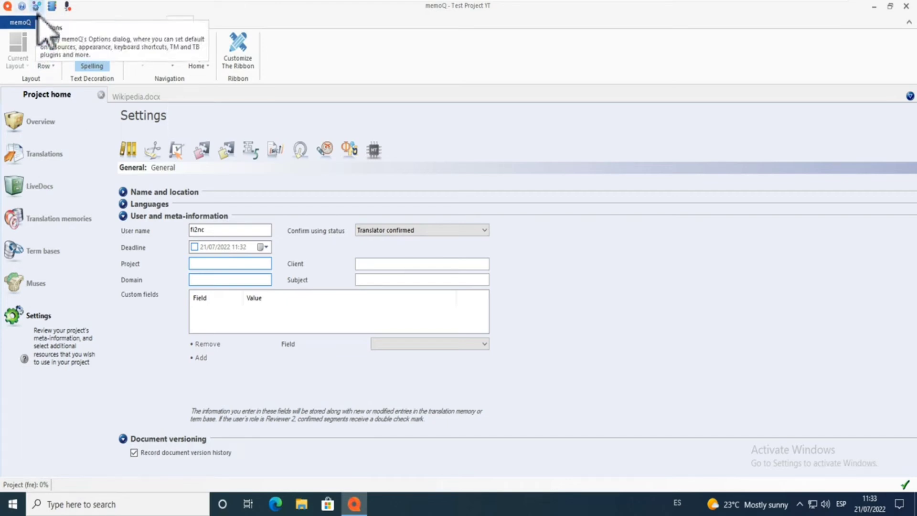
pyautogui.click(176, 153)
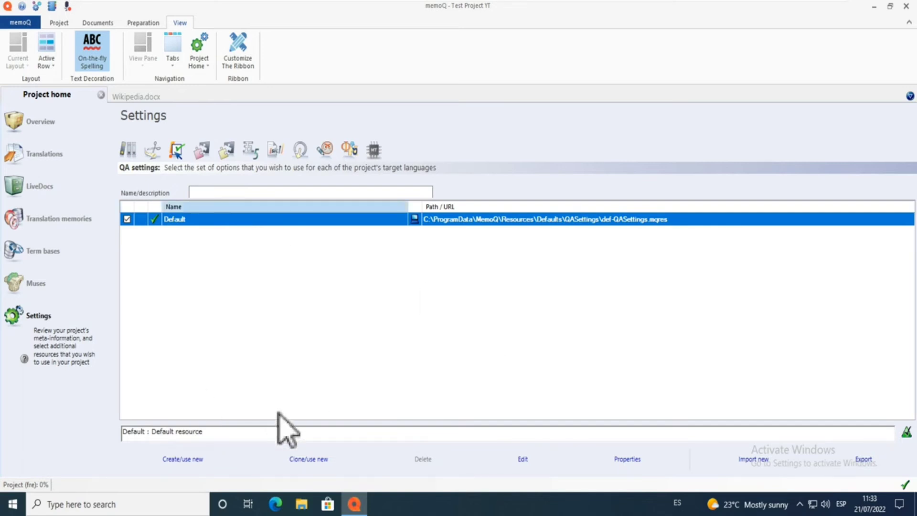
pyautogui.click(193, 459)
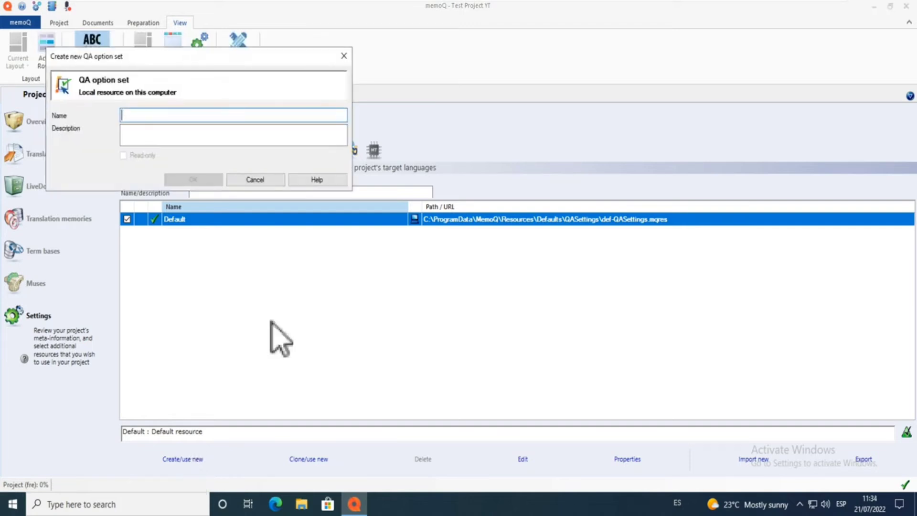
pyautogui.write('Defaul')
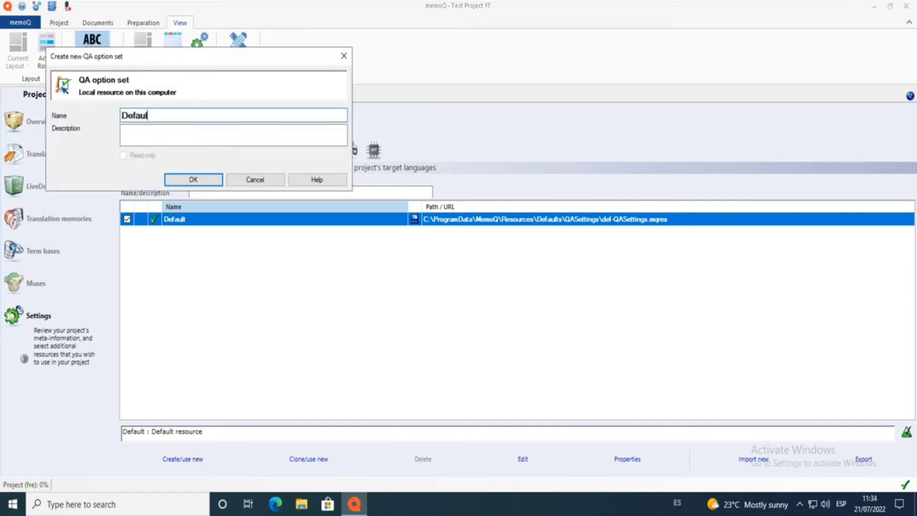
pyautogui.write('t 2')
pyautogui.press('Return')
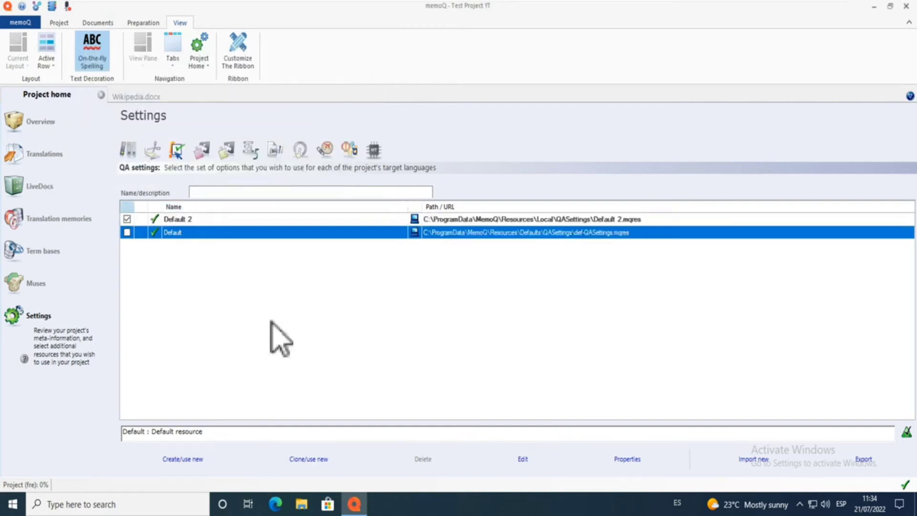
# - Examine the Segments and terms and Consistency checks of the Default 2 QA option set, and close its settings without changes
pyautogui.click(337, 219)
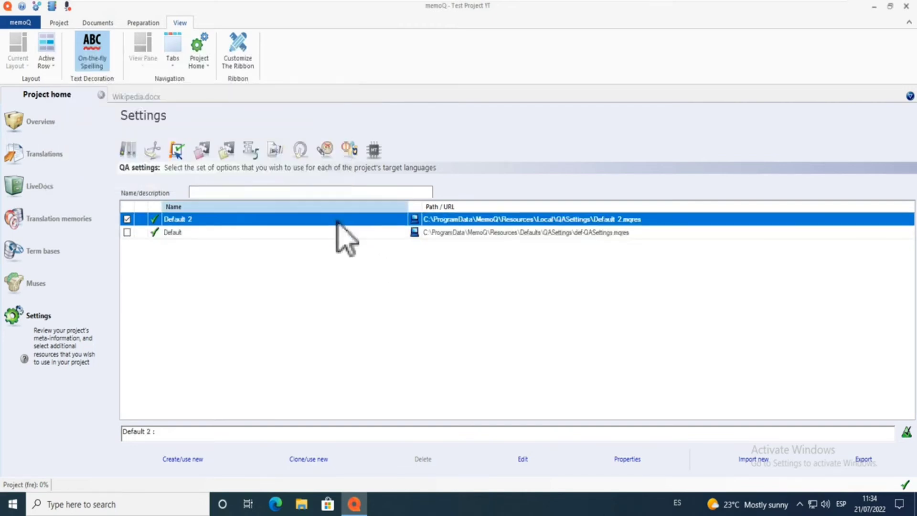
pyautogui.click(523, 459)
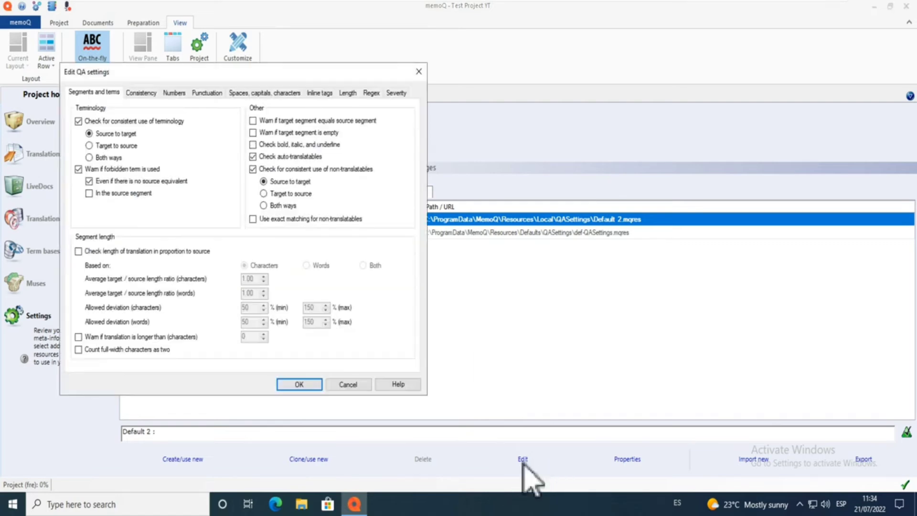
pyautogui.moveTo(114, 72); pyautogui.dragTo(201, 75)
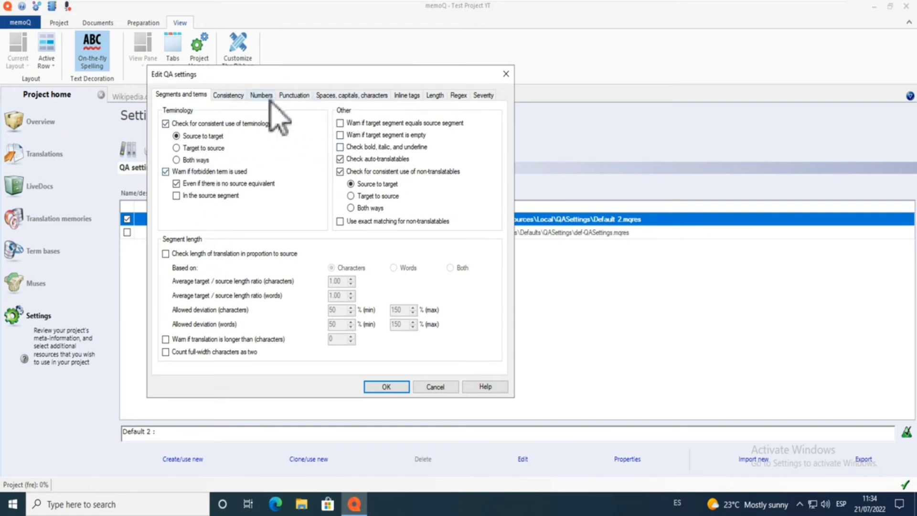
pyautogui.click(228, 95)
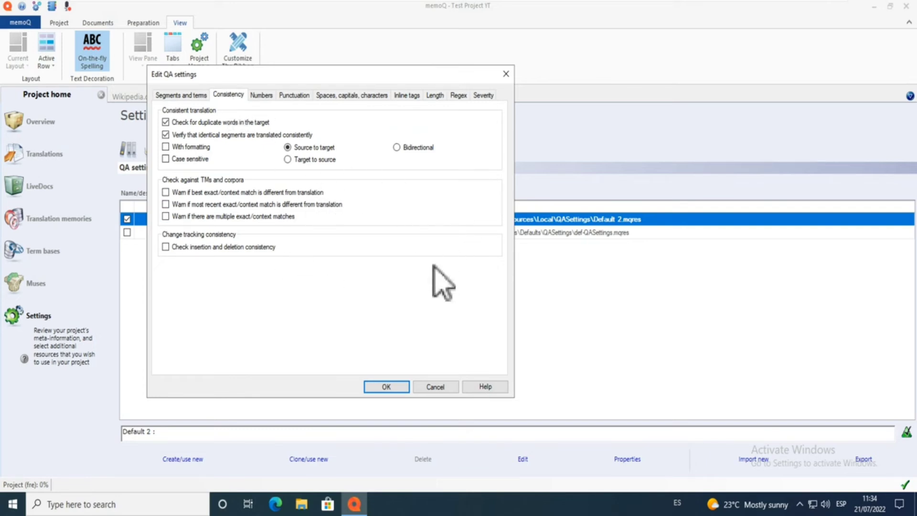
pyautogui.click(506, 75)
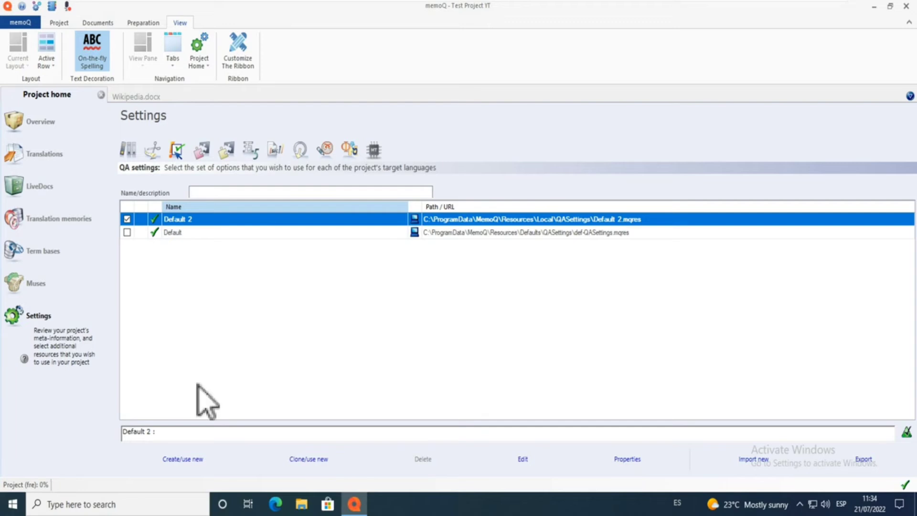
# - Switch from Test Project YT to the 2022-07-04-Wikipedia project and view its Muses, dismissing the notification
pyautogui.click(102, 95)
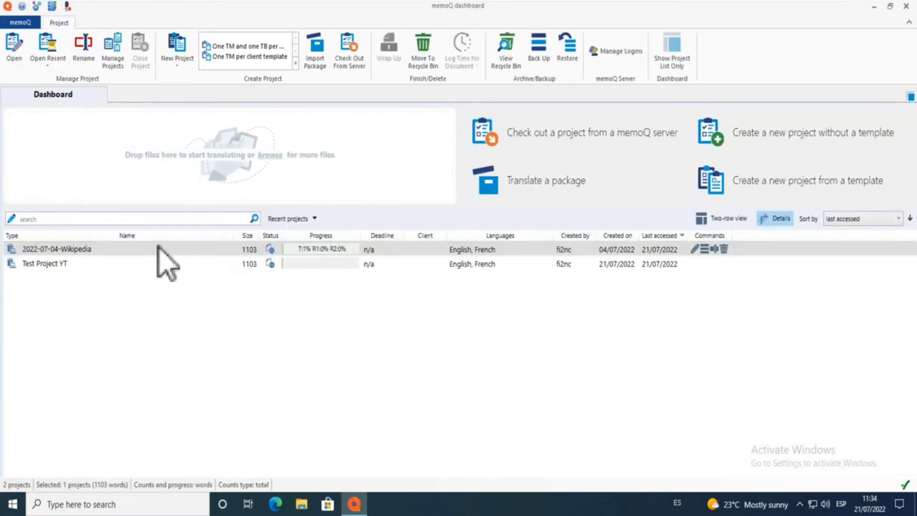
pyautogui.doubleClick(160, 249)
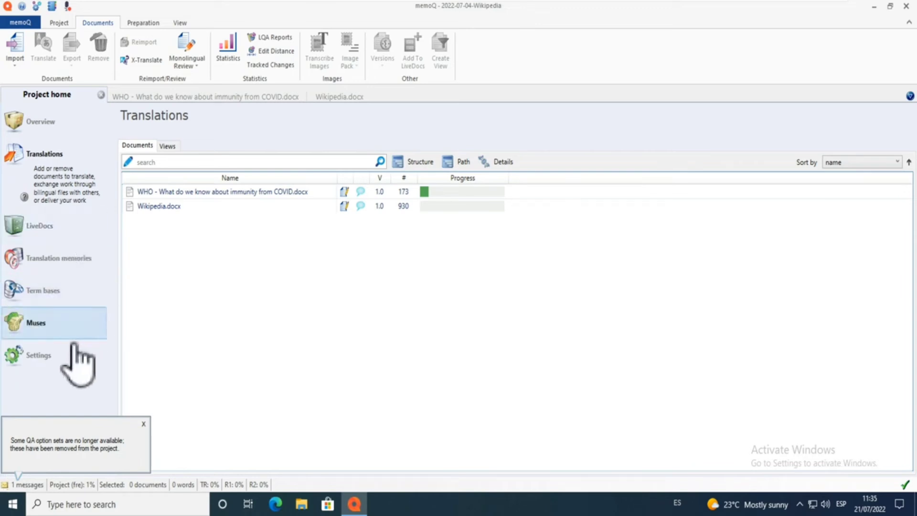
pyautogui.click(44, 326)
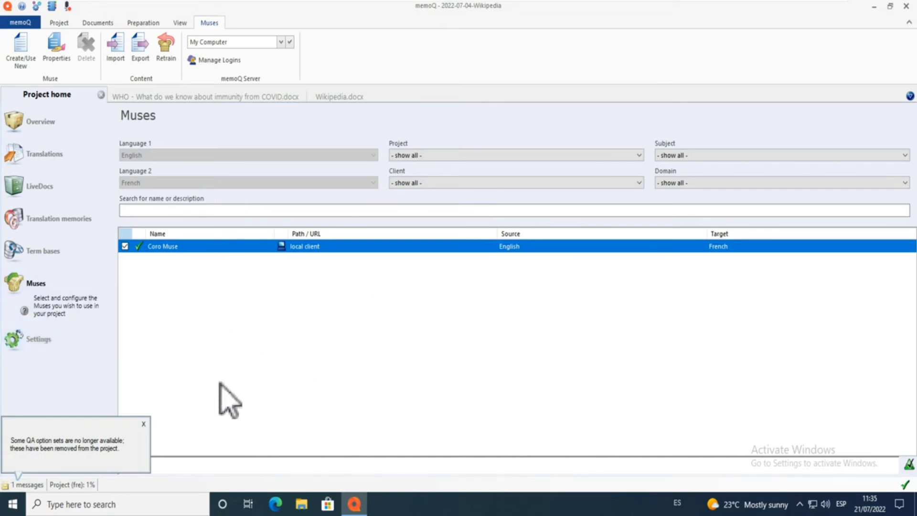
pyautogui.click(144, 423)
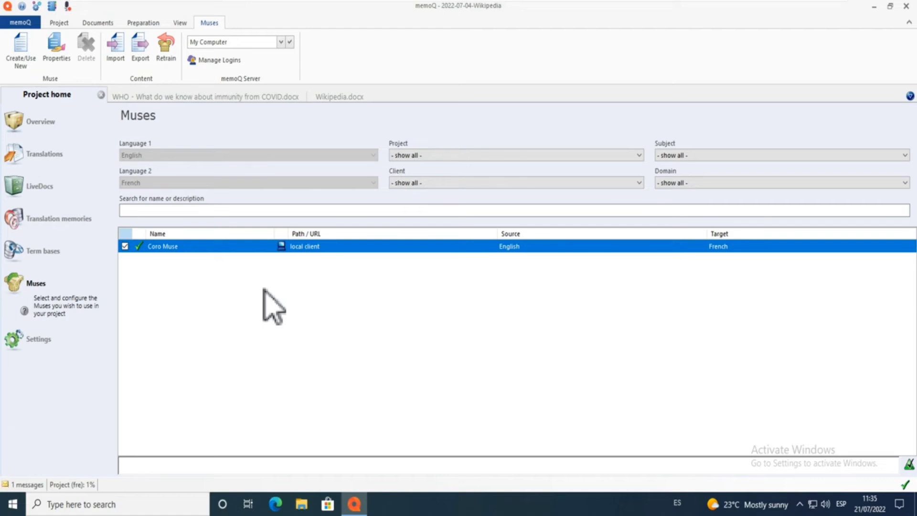
# - View the project's LiveDocs corpora, and open "WHO - What do we know about immunity from COVID.docx" for translation
pyautogui.click(50, 196)
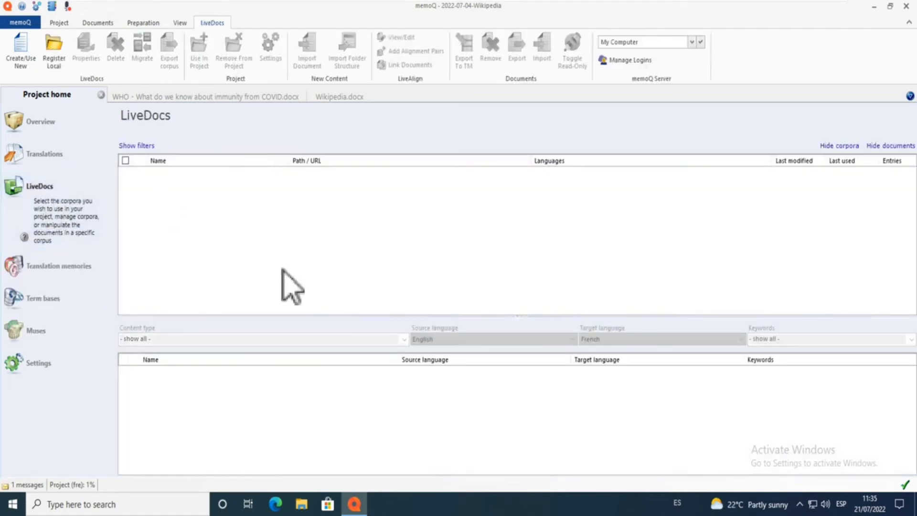
pyautogui.click(21, 52)
pyautogui.click(58, 157)
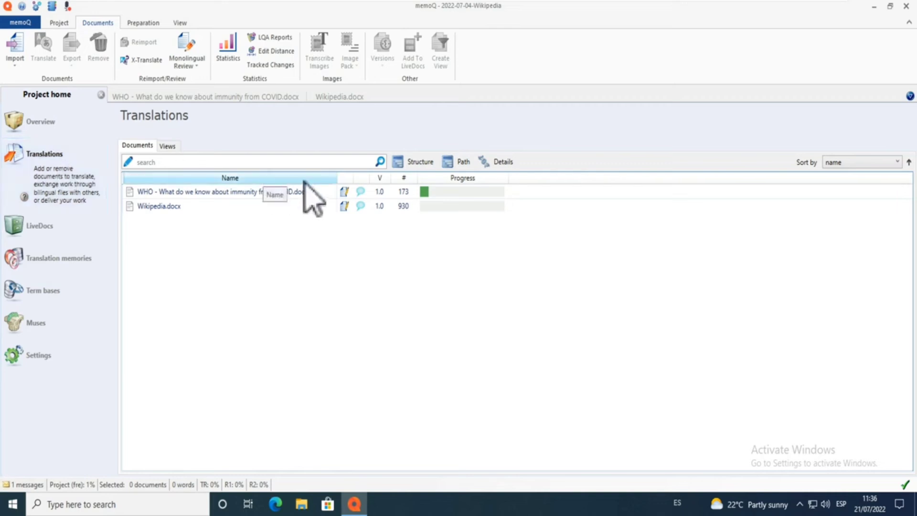
pyautogui.doubleClick(271, 192)
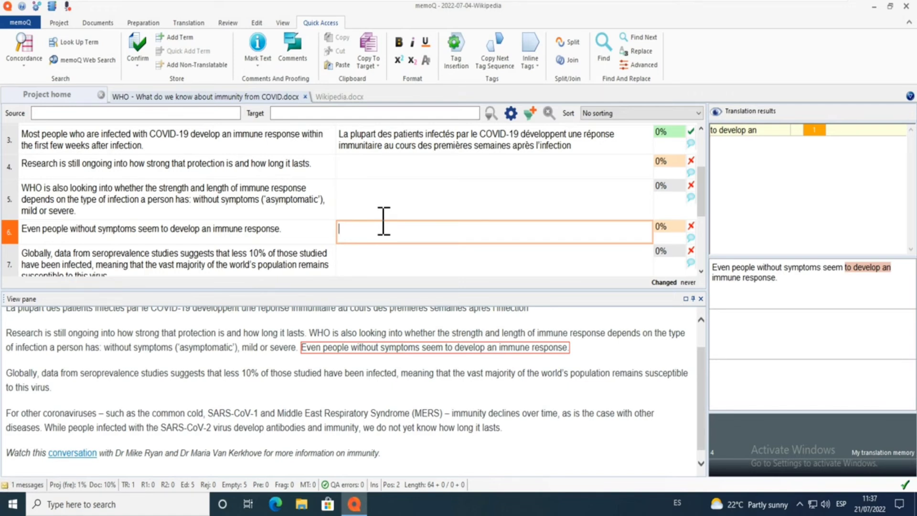
# - Begin segment 6's French target with "Les personnes", choosing "personnes" from the predictive suggestions
pyautogui.write('Les pe')
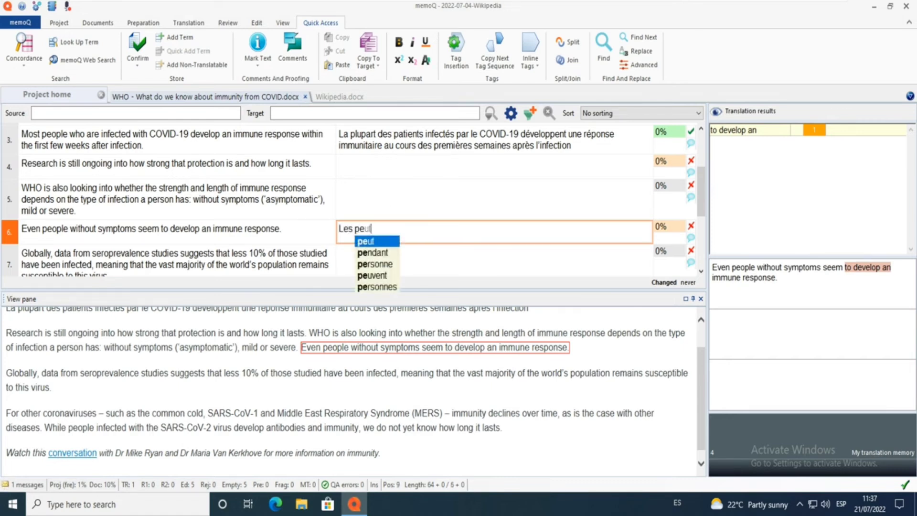
pyautogui.press('Down')
pyautogui.press('Down')
pyautogui.press('Down')
pyautogui.press('Down')
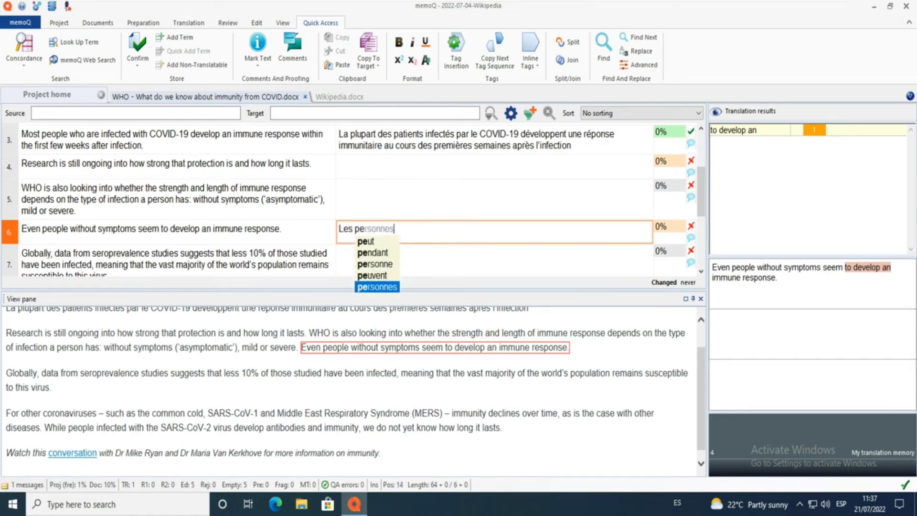
pyautogui.press('Up')
pyautogui.press('Up')
pyautogui.press('Up')
pyautogui.press('Up')
pyautogui.press('Return')
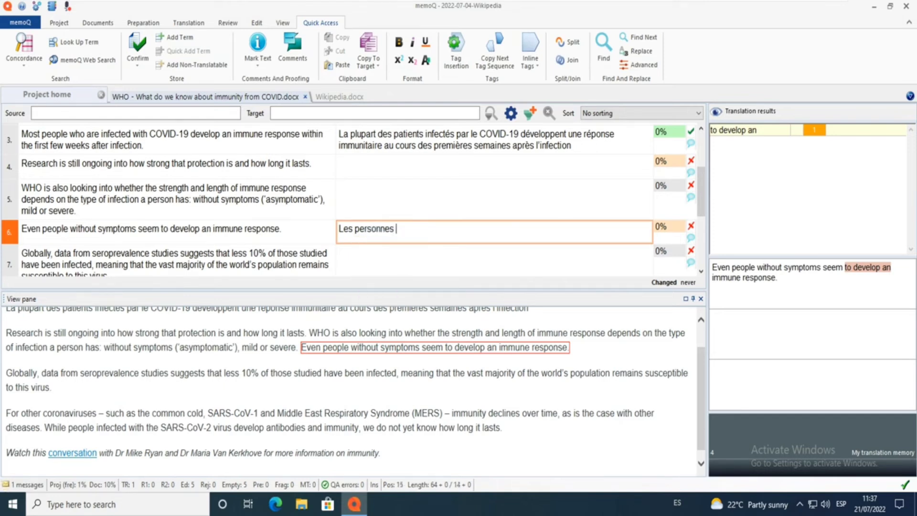
# - Continue segment 6's French target with "sans symptômes im", accepting the suggestions for "sans" and "symptômes" and dismissing the one for "im"
pyautogui.write('sa')
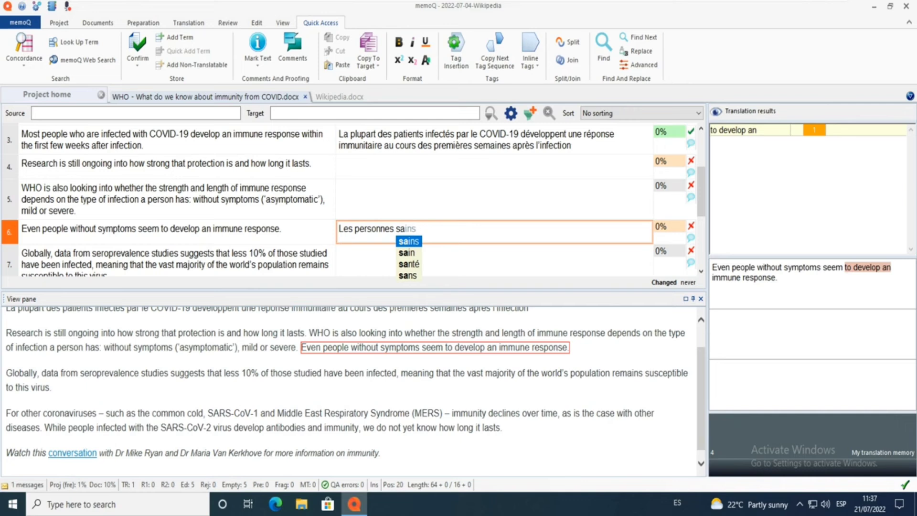
pyautogui.press('Down')
pyautogui.press('Down')
pyautogui.press('Down')
pyautogui.press('Return')
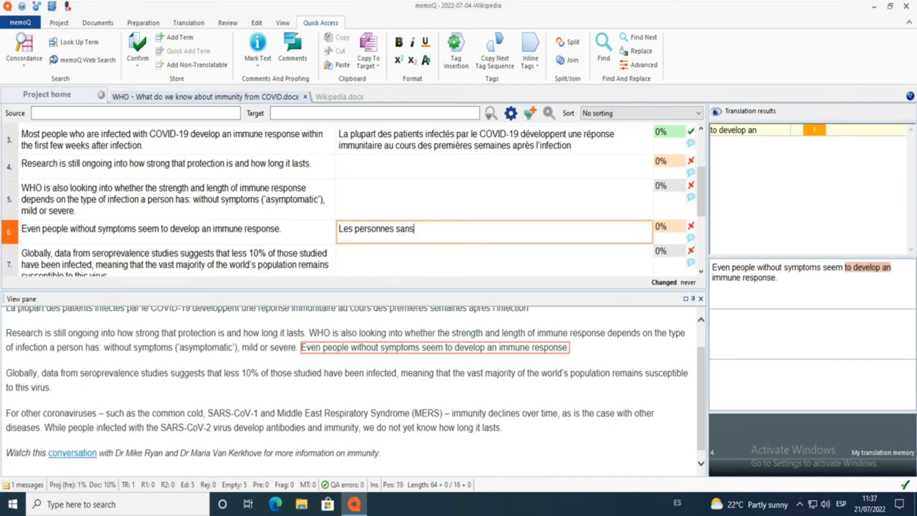
pyautogui.write('sym')
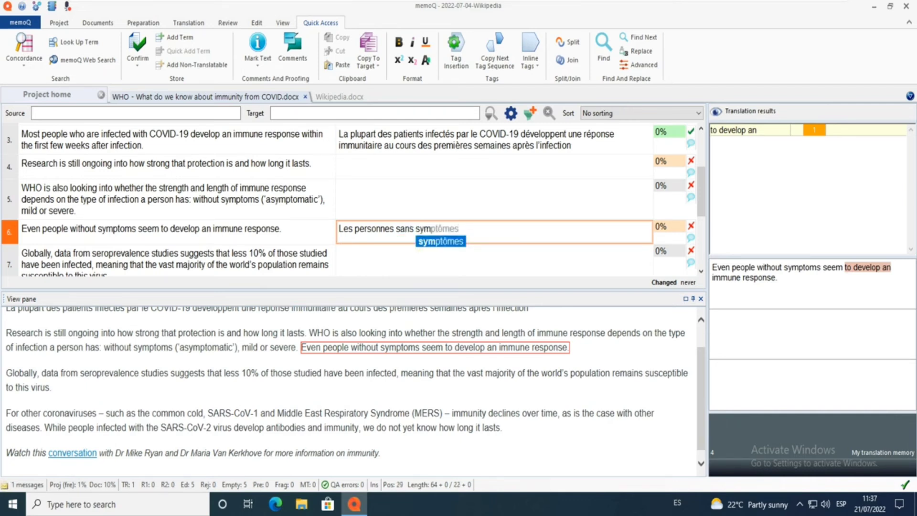
pyautogui.press('Return')
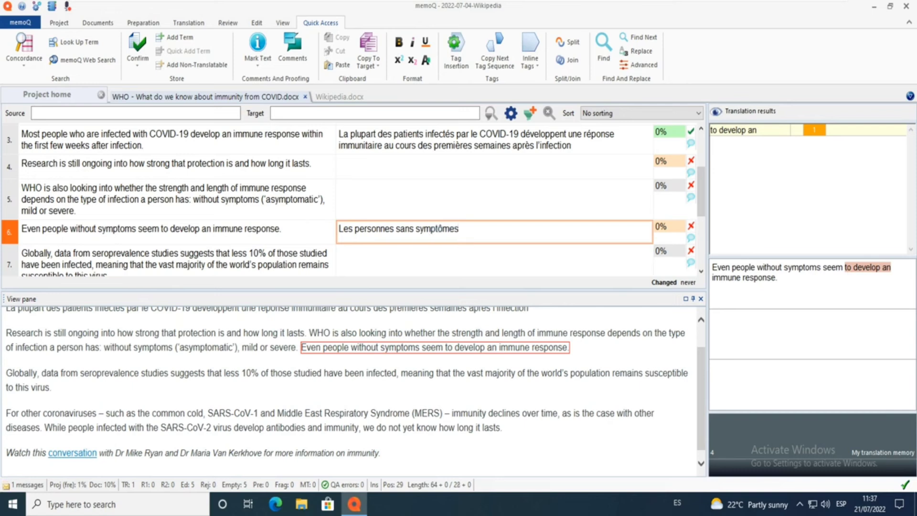
pyautogui.write('im')
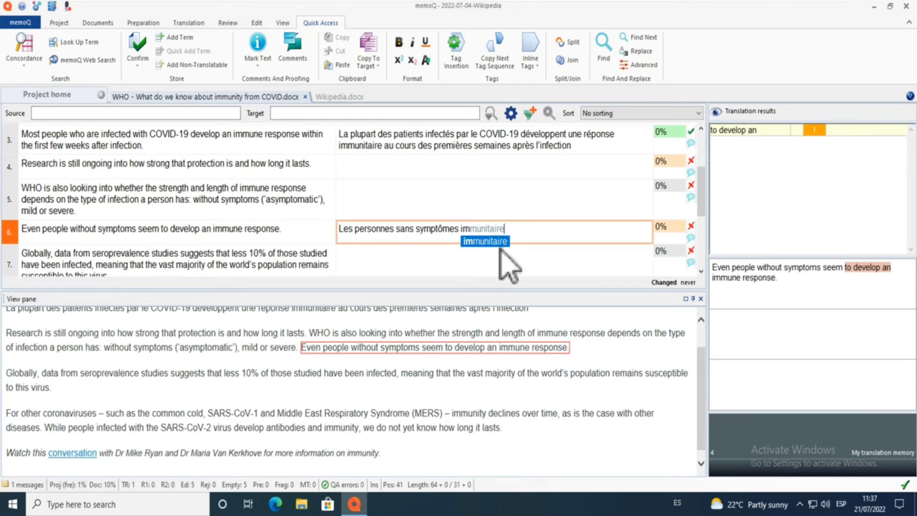
pyautogui.press('Escape')
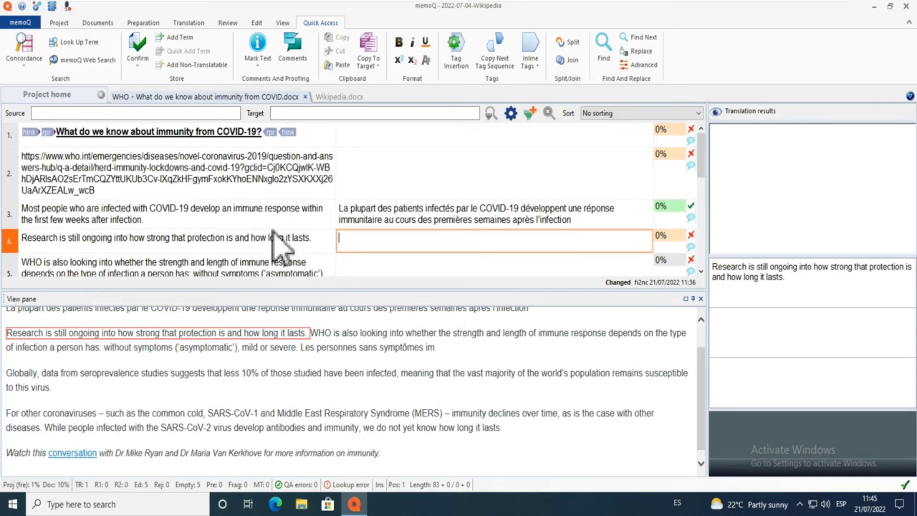
# - Export the unfinished WHO COVID document to its stored path, proceeding with source text saved for empty segments
pyautogui.click(98, 23)
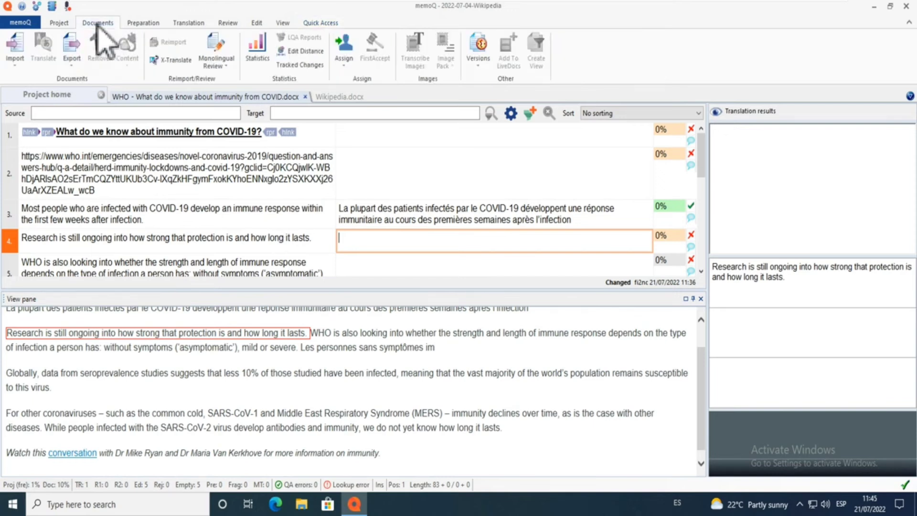
pyautogui.click(71, 62)
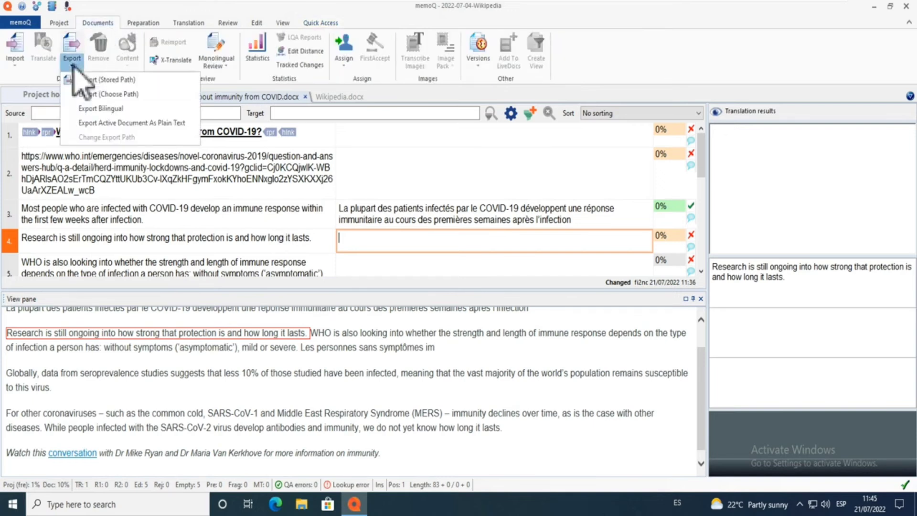
pyautogui.click(108, 80)
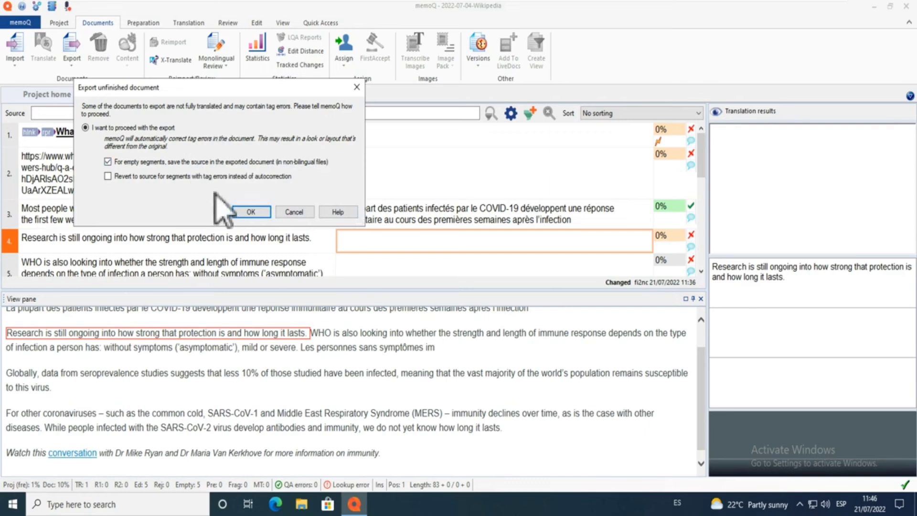
pyautogui.click(256, 212)
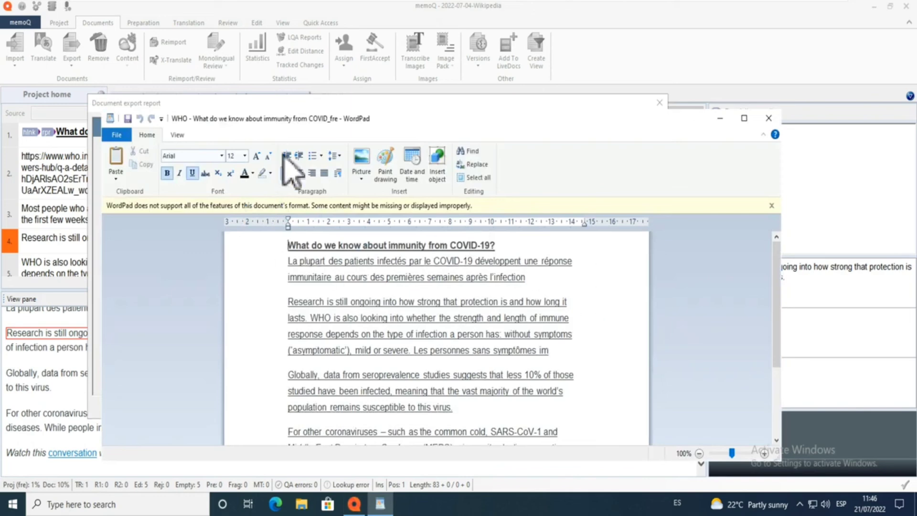
# - Review the exported French document in WordPad and the document export report, and close both
pyautogui.moveTo(308, 118); pyautogui.dragTo(392, 165)
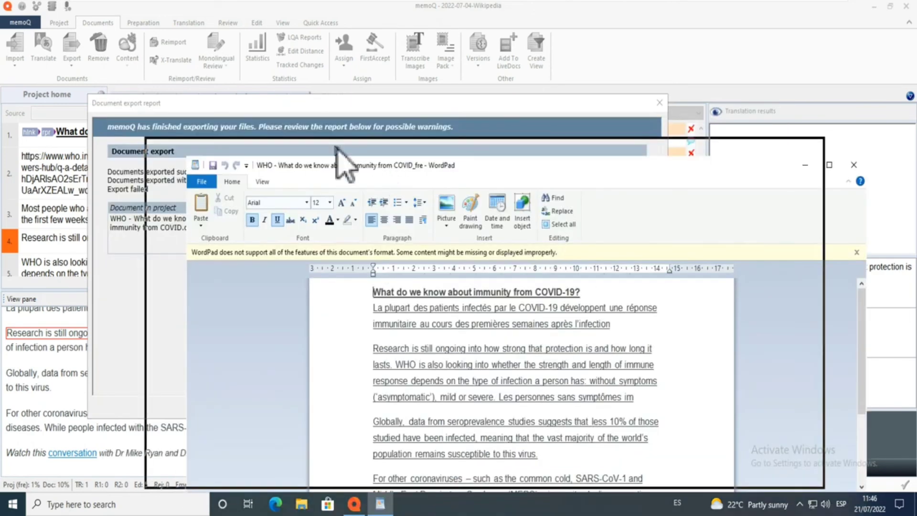
pyautogui.moveTo(336, 147); pyautogui.dragTo(338, 147)
pyautogui.click(290, 113)
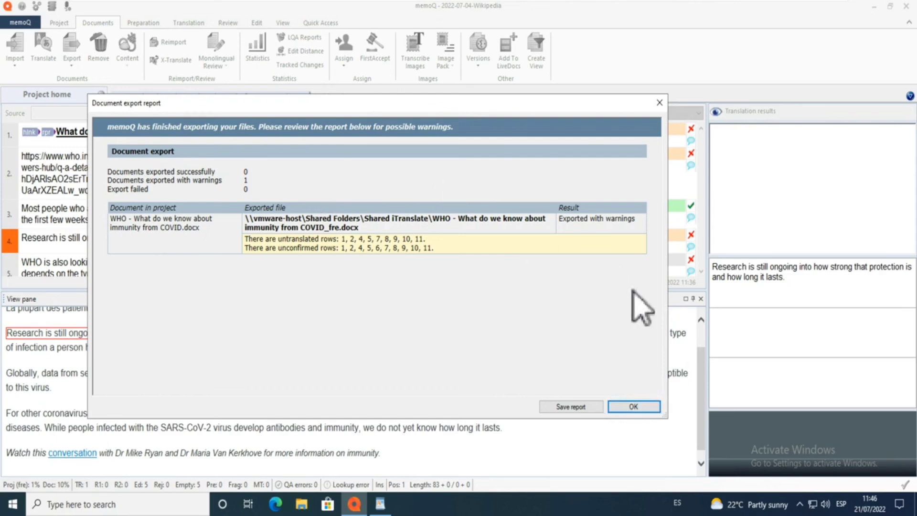
pyautogui.click(653, 409)
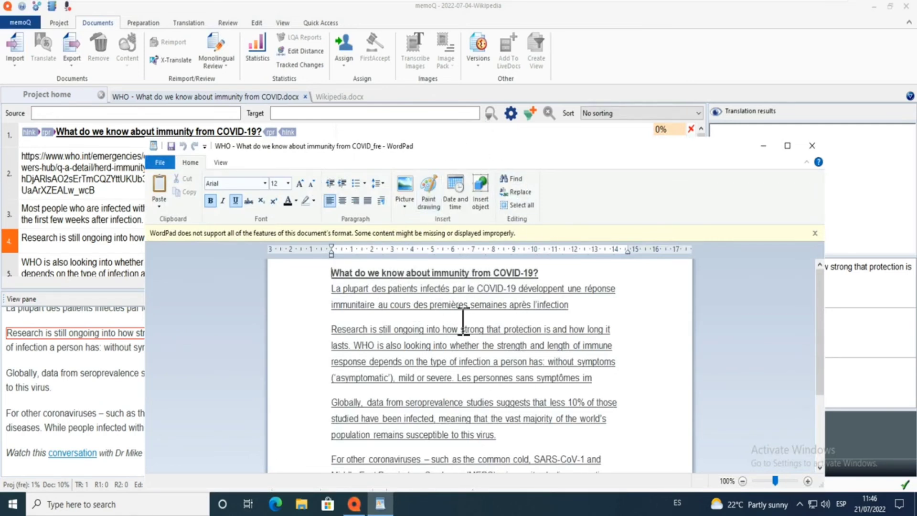
pyautogui.click(812, 145)
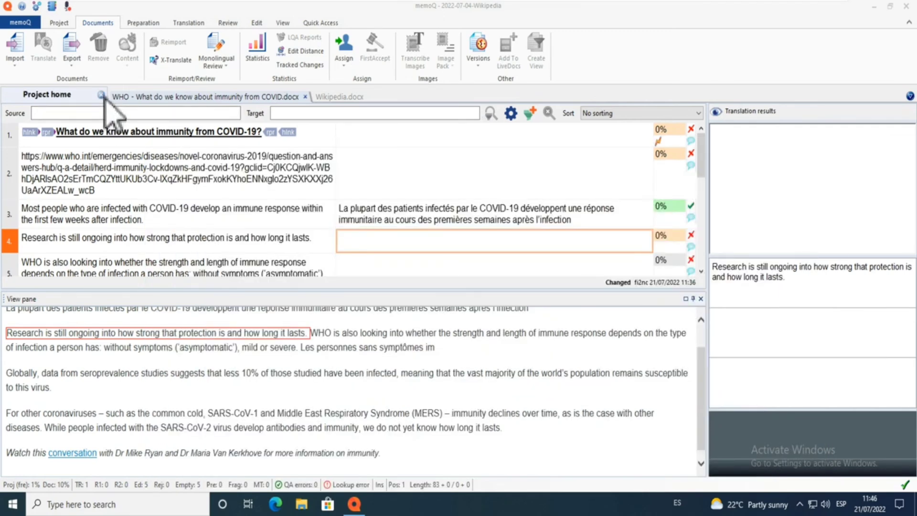
# - Return to the project home, view the two documents in the Translations list, and close the 2022-07-04-Wikipedia project
pyautogui.click(75, 98)
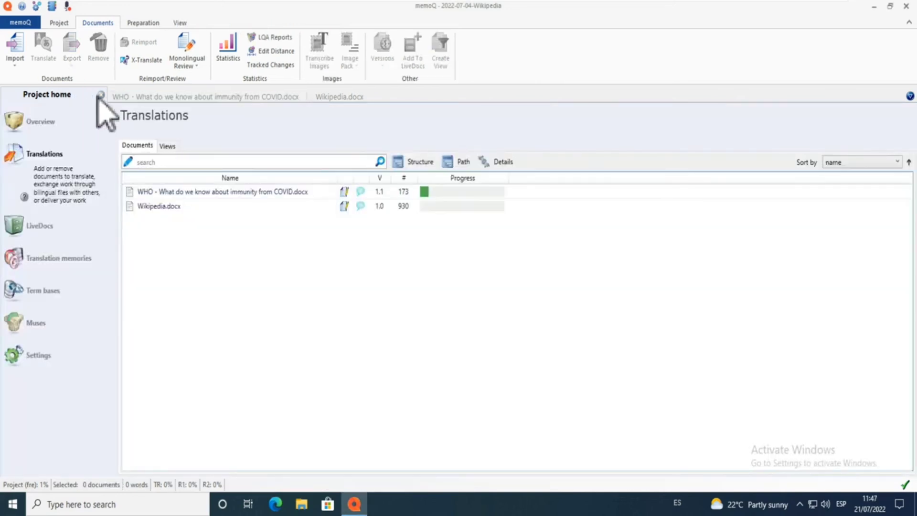
pyautogui.click(167, 208)
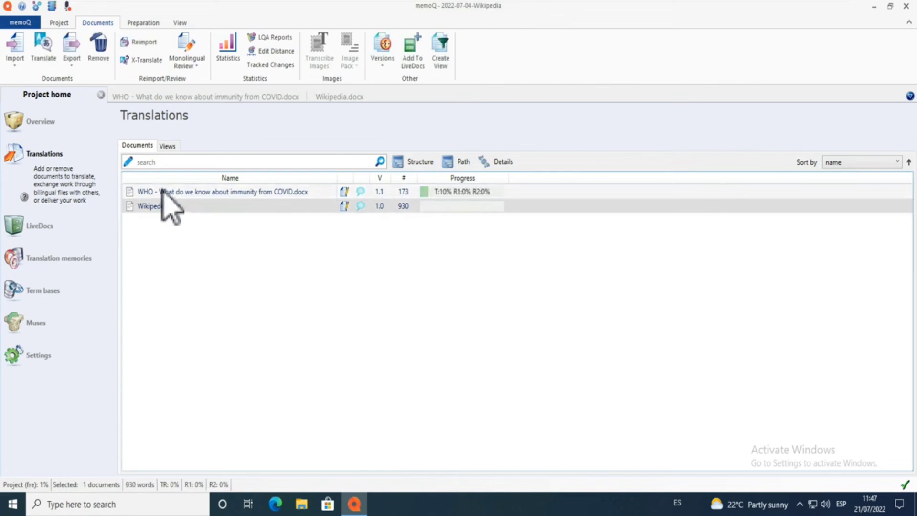
pyautogui.click(162, 192)
pyautogui.click(167, 209)
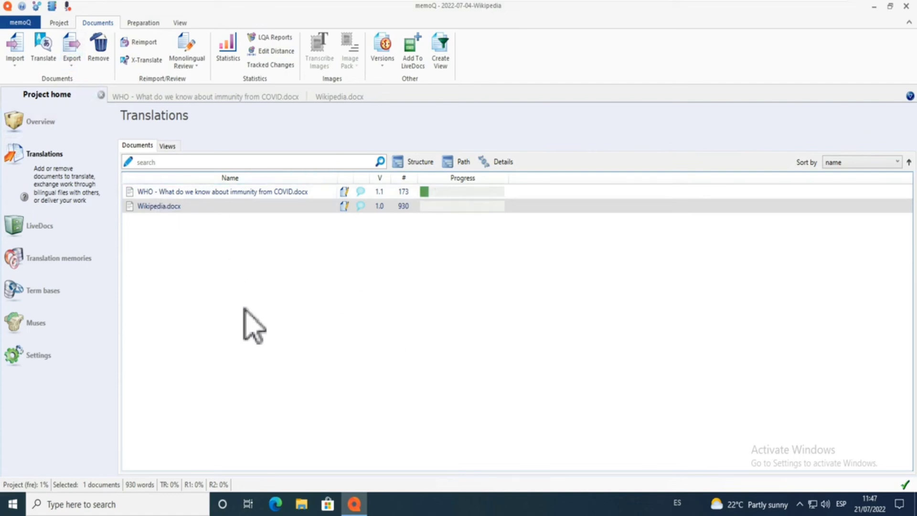
pyautogui.click(101, 95)
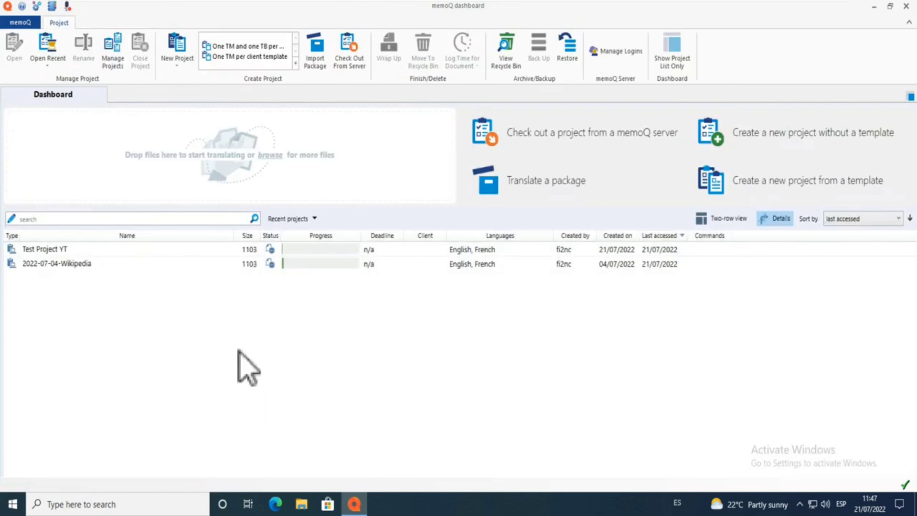
# - Examine the backup location options for the 2022-07-04-Wikipedia project, and close them without making a backup
pyautogui.click(160, 266)
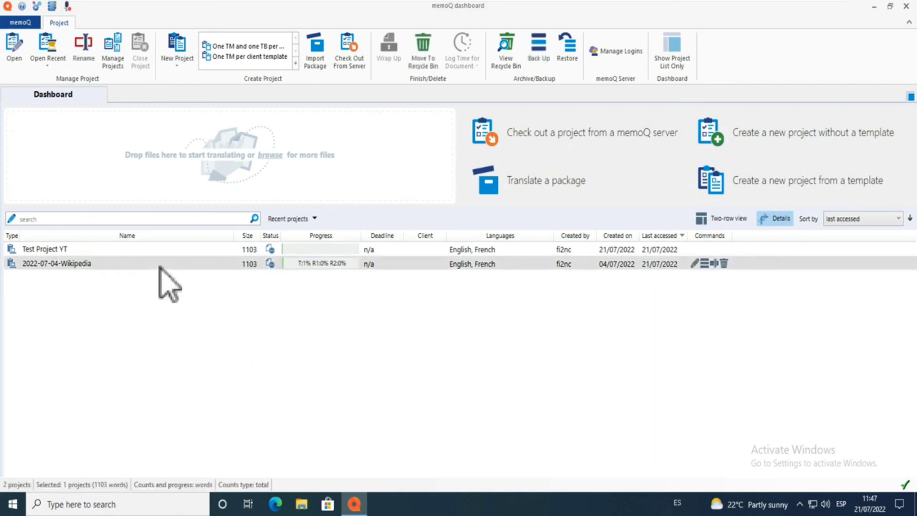
pyautogui.rightClick(159, 266)
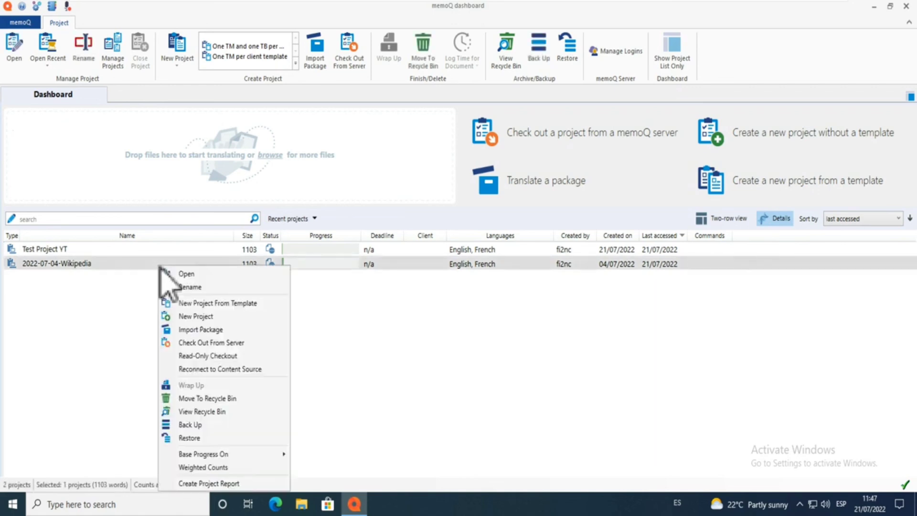
pyautogui.click(237, 436)
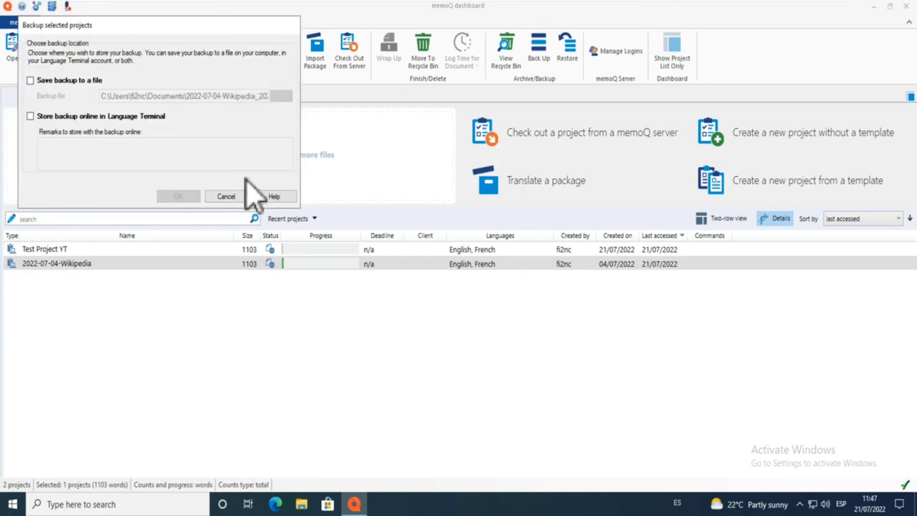
pyautogui.click(240, 197)
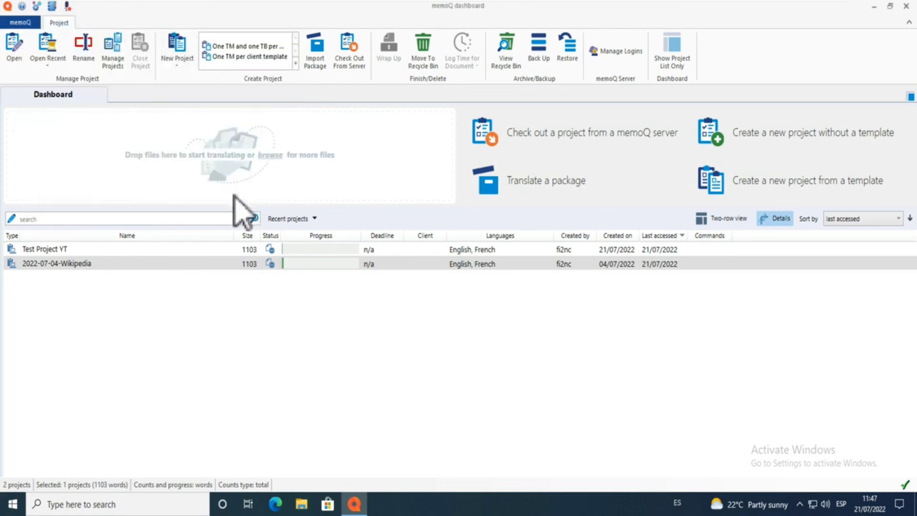